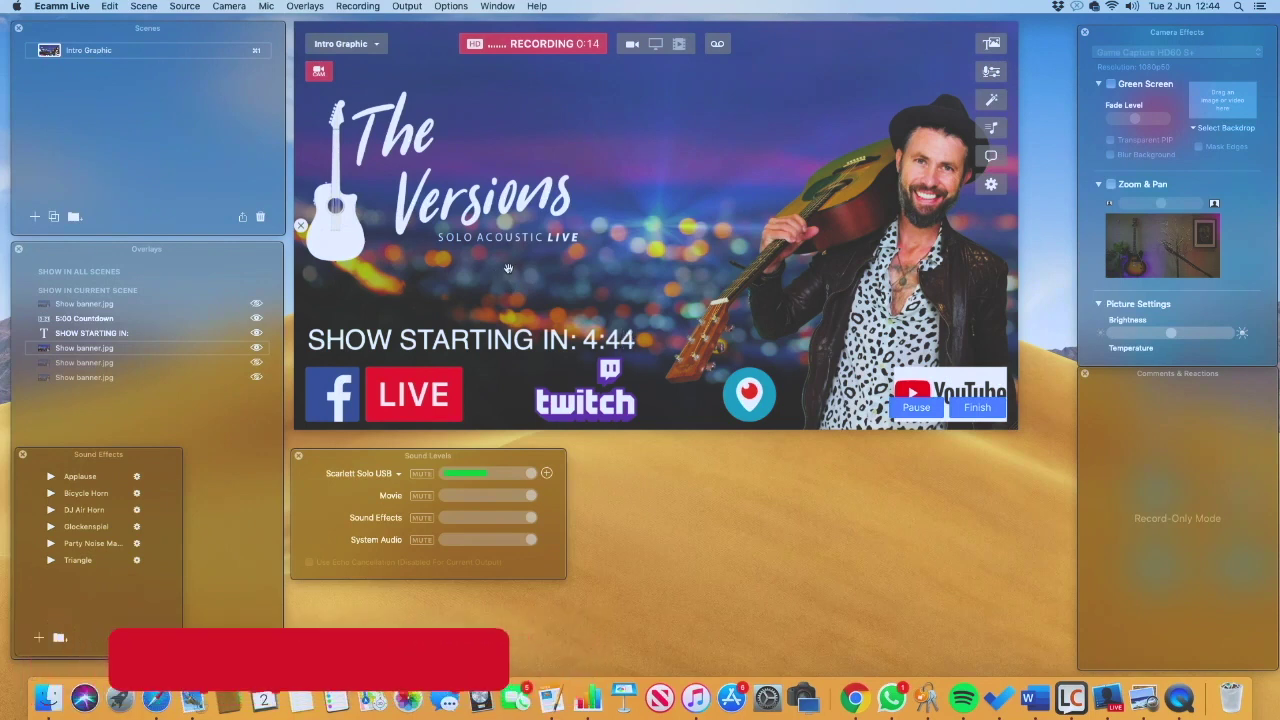
# Step: Add a scene named 'Live 1' and start a 10-minute Auto-Start countdown overlay for it
pyautogui.moveTo(613, 340)
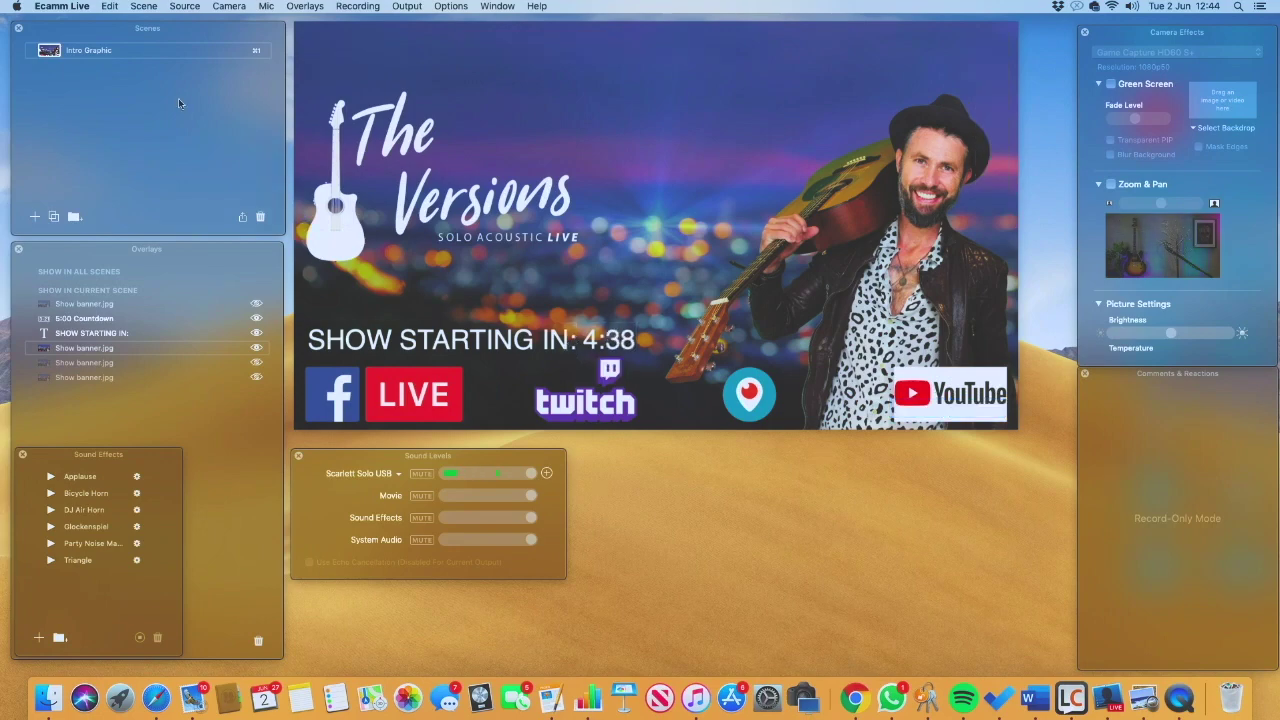
pyautogui.click(35, 218)
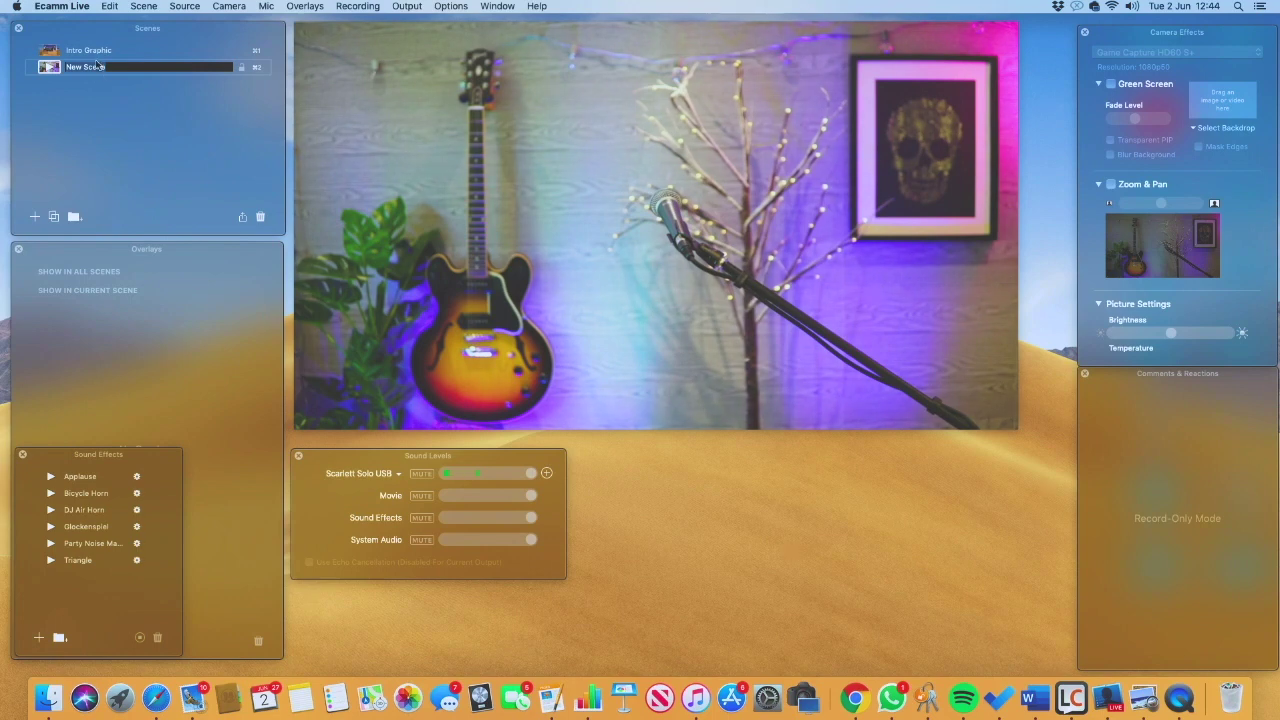
pyautogui.press('BackSpace')
pyautogui.press('BackSpace')
pyautogui.press('BackSpace')
pyautogui.press('BackSpace')
pyautogui.press('BackSpace')
pyautogui.press('BackSpace')
pyautogui.press('BackSpace')
pyautogui.press('BackSpace')
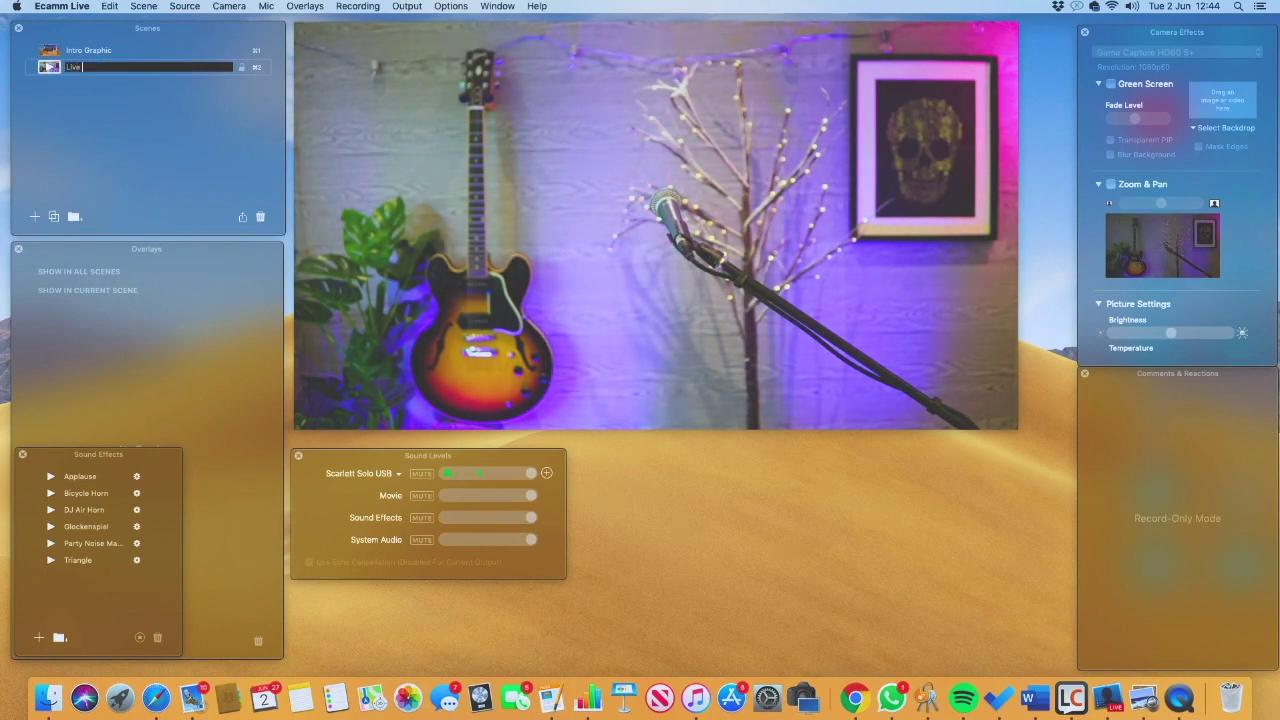
pyautogui.write('Live')
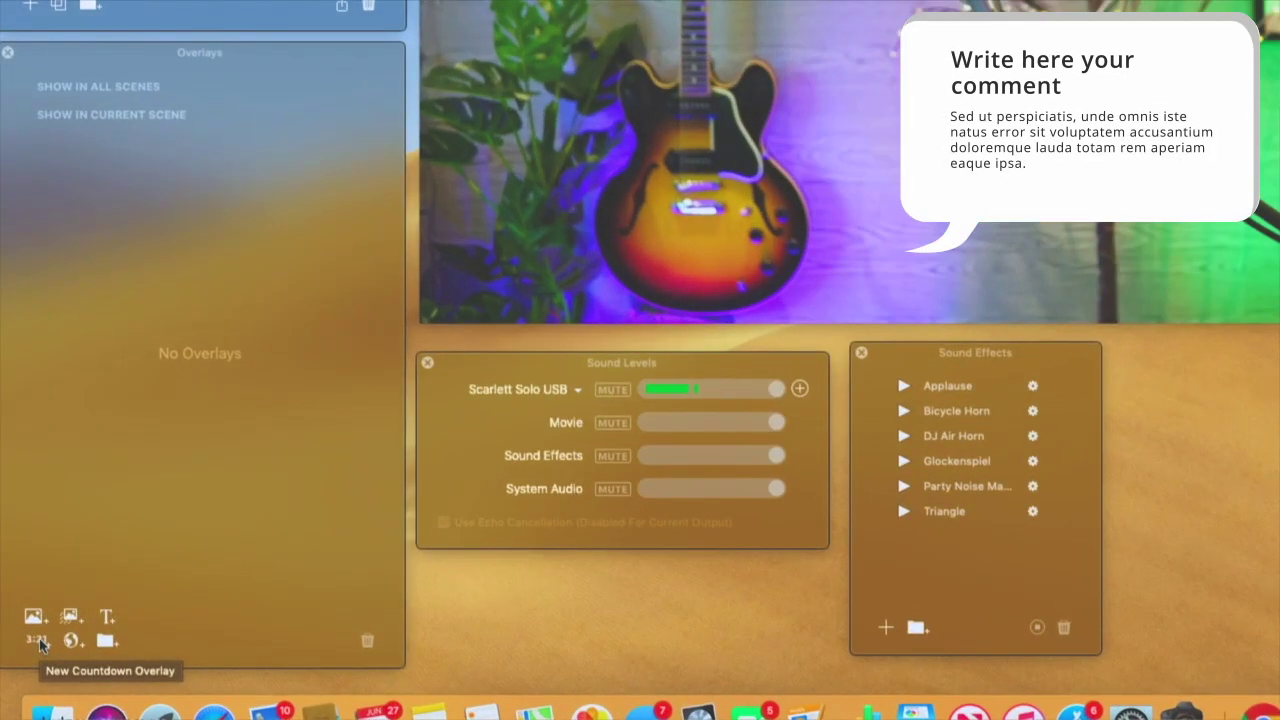
pyautogui.click(38, 641)
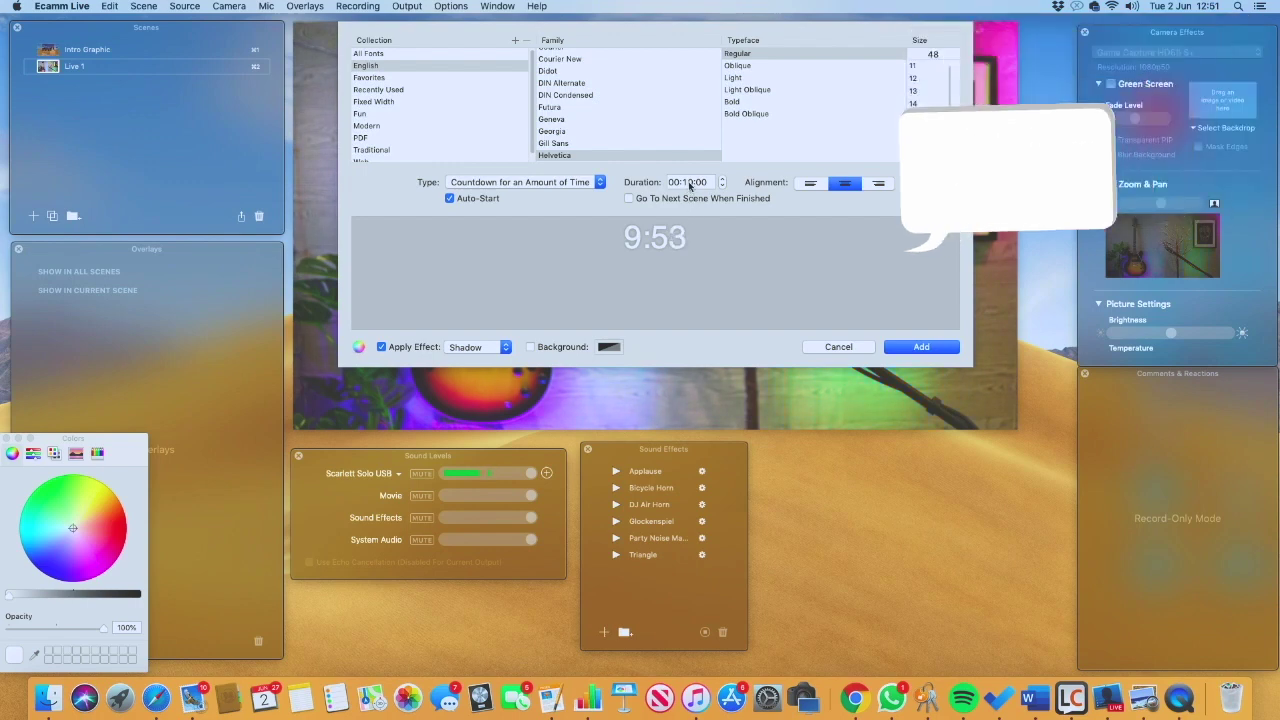
# Step: Make the 10:00 countdown go to the next scene when finished, with 0% text opacity, and add it
pyautogui.click(629, 199)
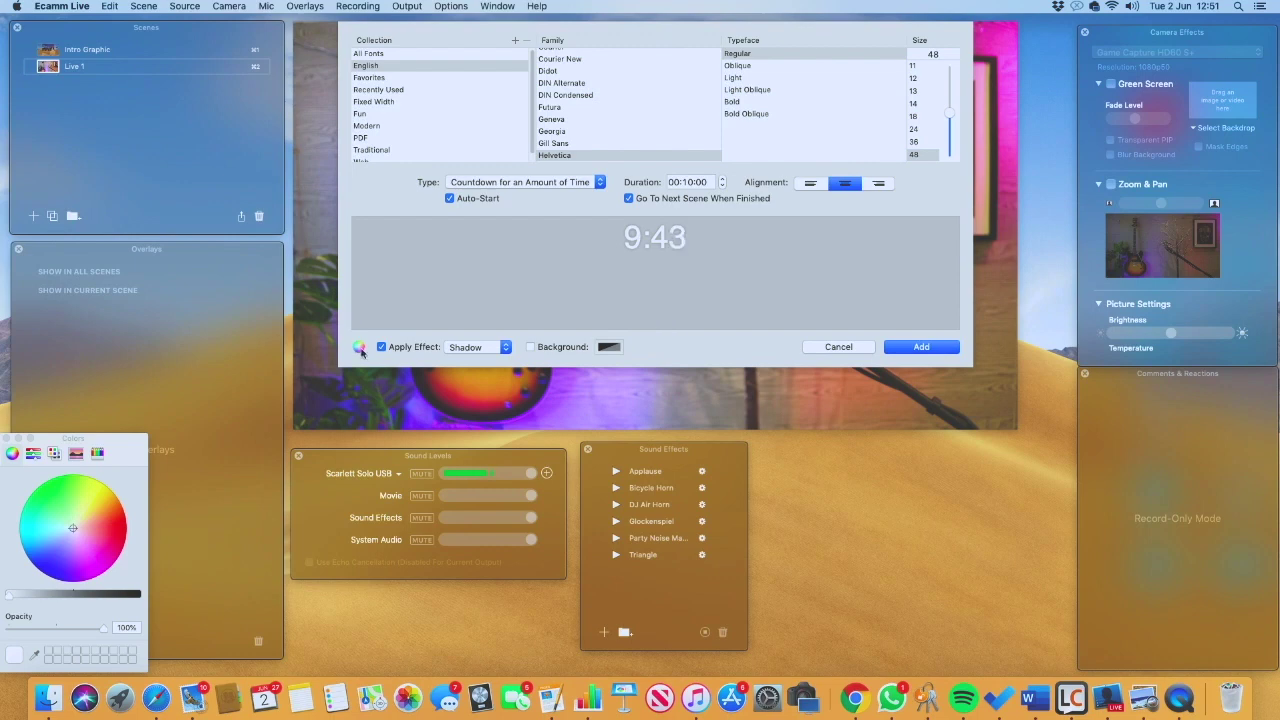
pyautogui.moveTo(117, 450); pyautogui.dragTo(875, 228)
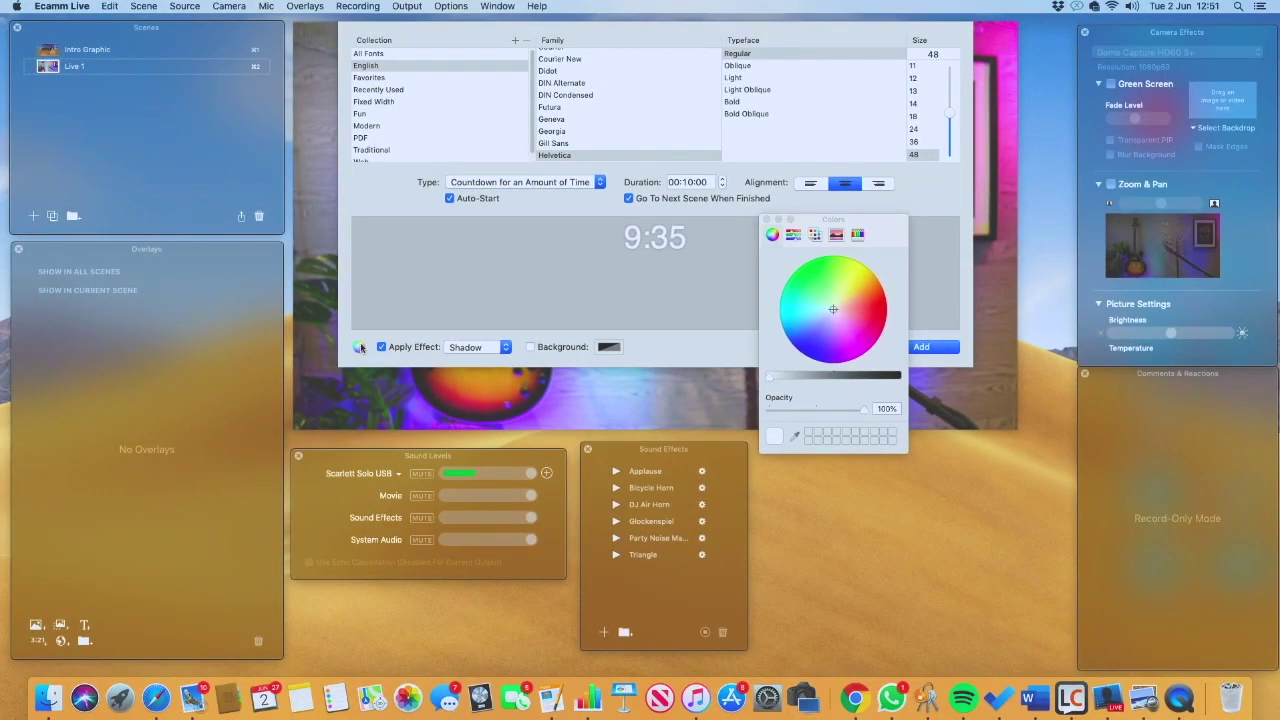
pyautogui.moveTo(859, 220); pyautogui.dragTo(826, 234)
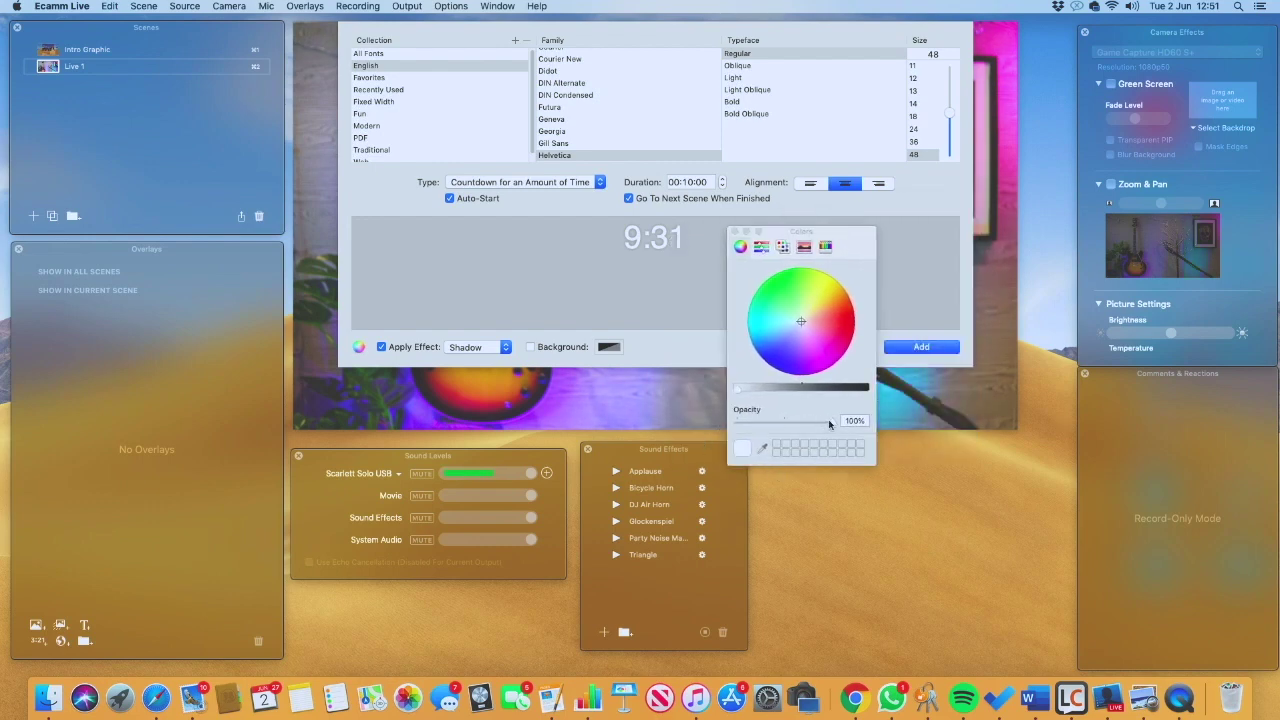
pyautogui.moveTo(831, 421); pyautogui.dragTo(725, 428)
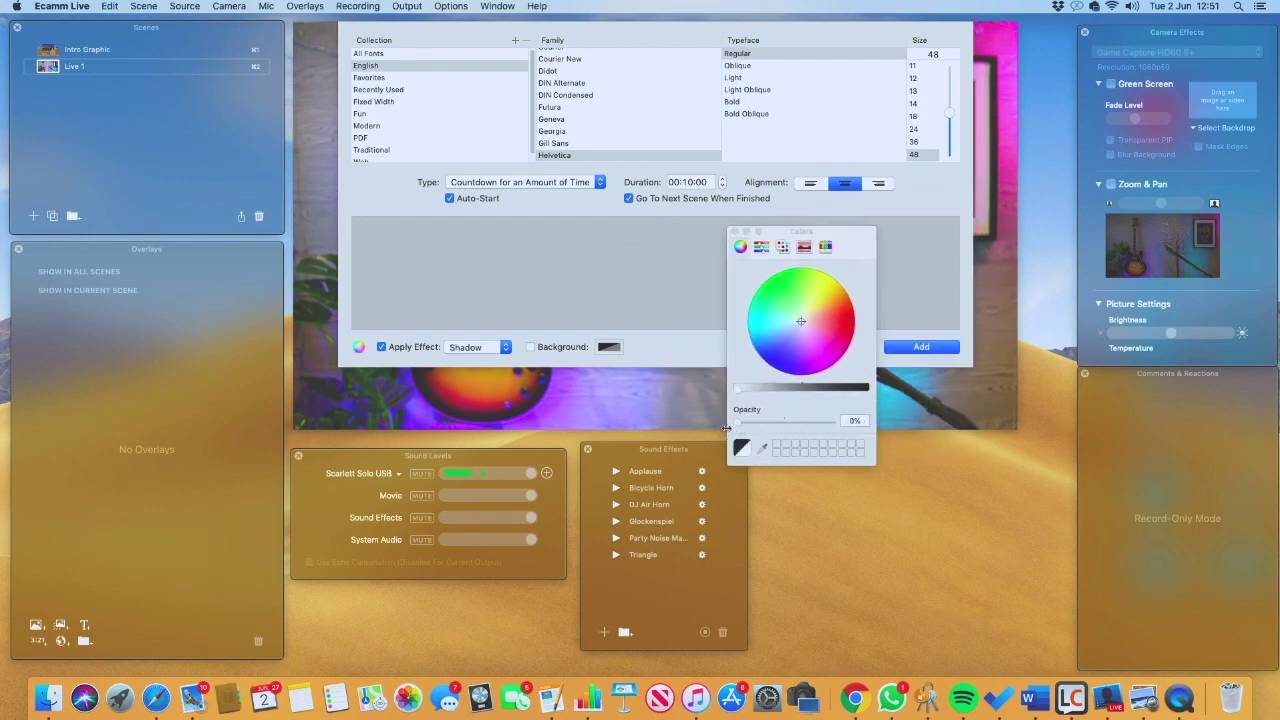
pyautogui.click(735, 233)
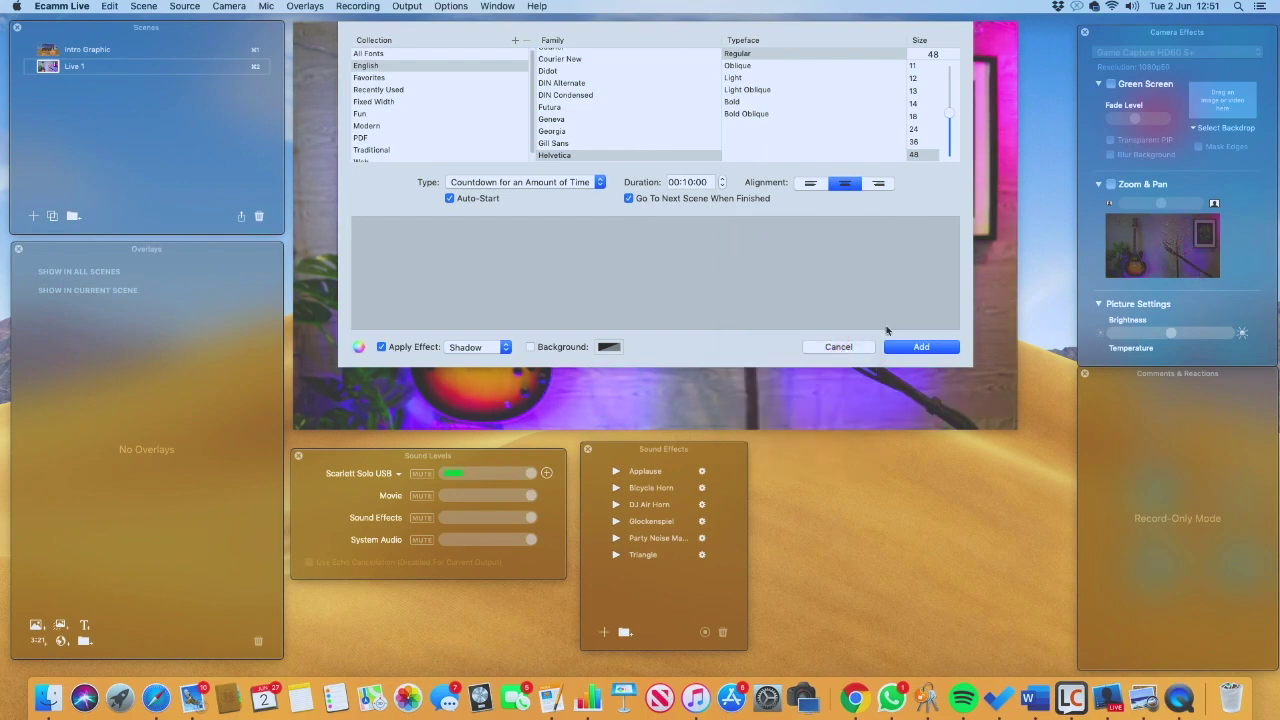
pyautogui.click(912, 347)
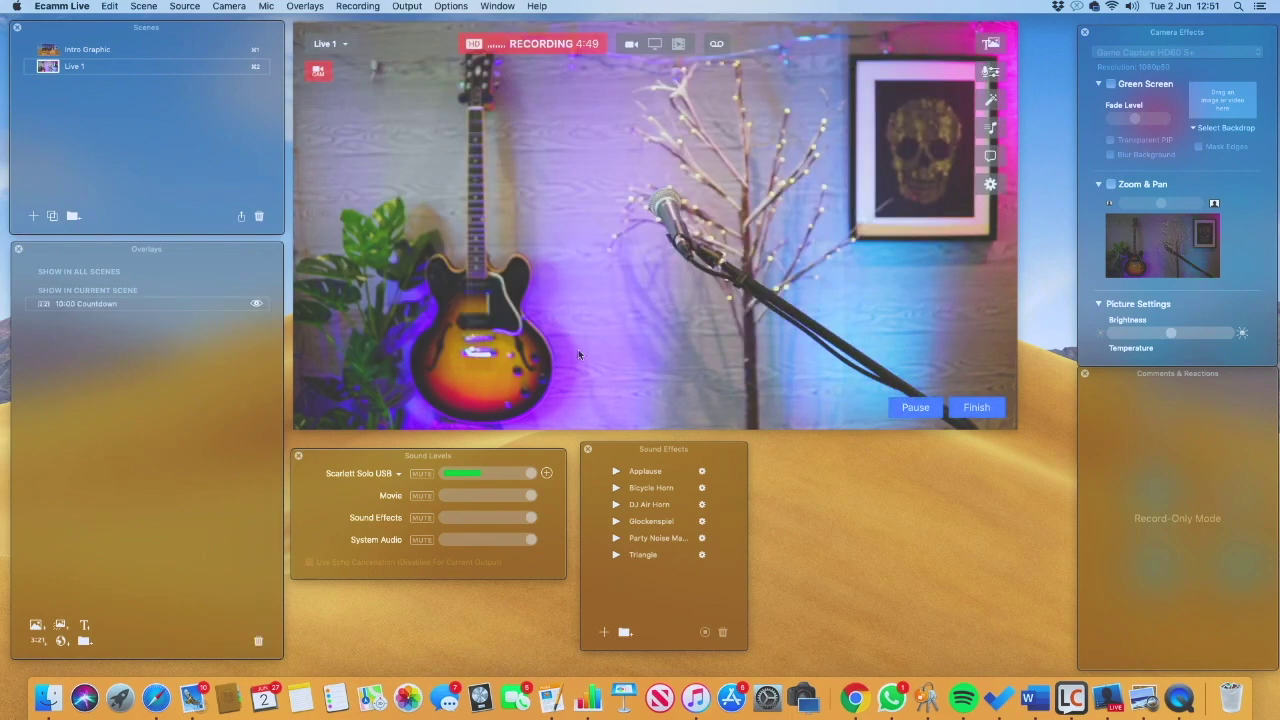
# Step: Drag the invisible countdown to the lower left near the guitar, then add another scene
pyautogui.moveTo(655, 358)
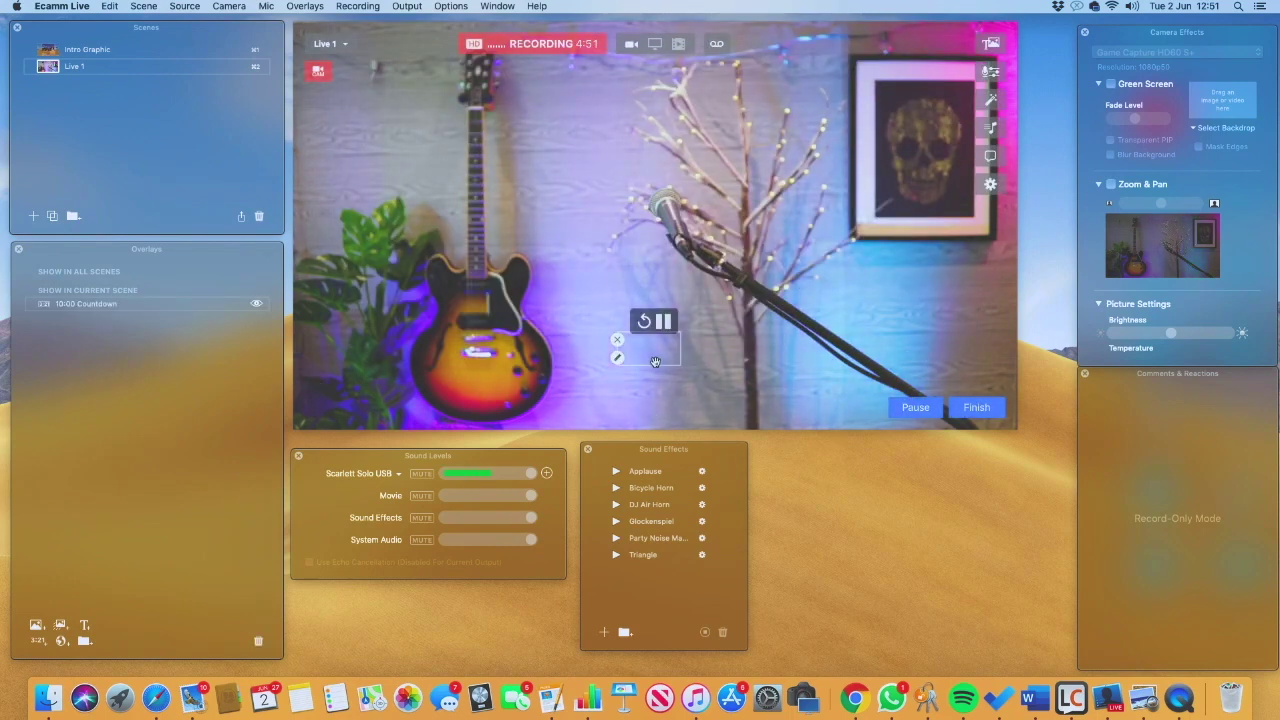
pyautogui.moveTo(660, 356); pyautogui.dragTo(348, 405)
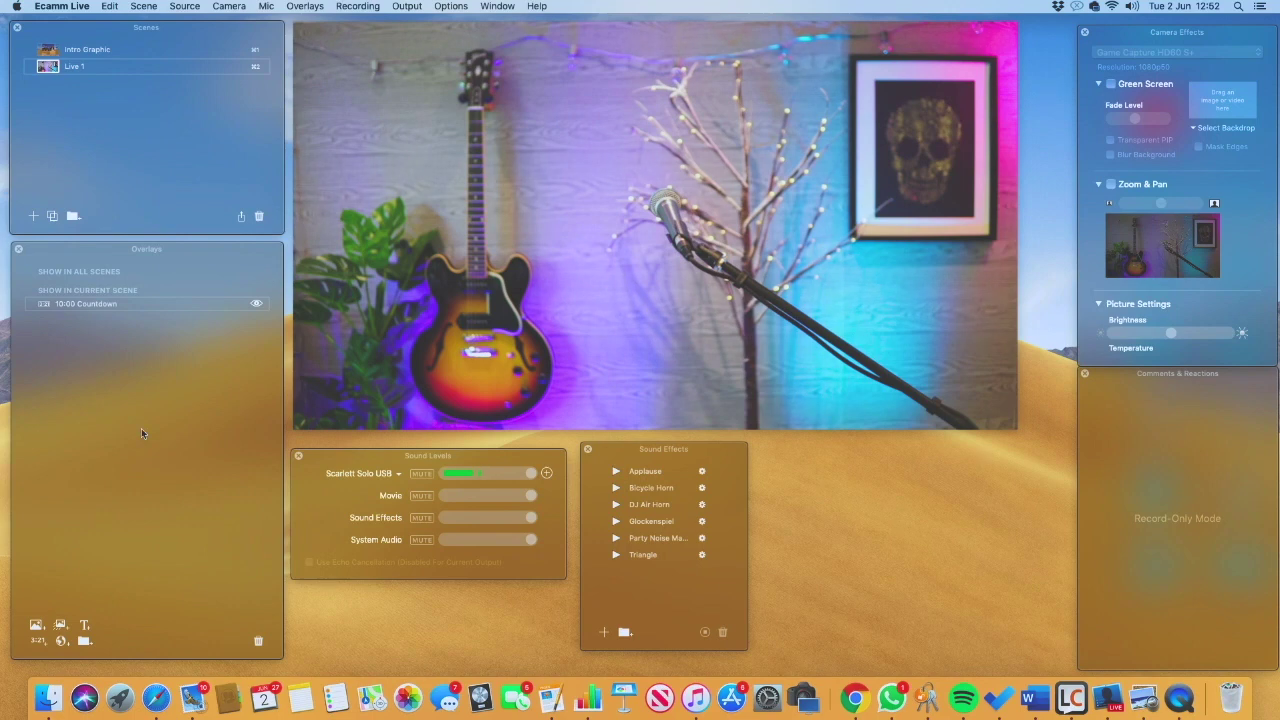
pyautogui.click(33, 215)
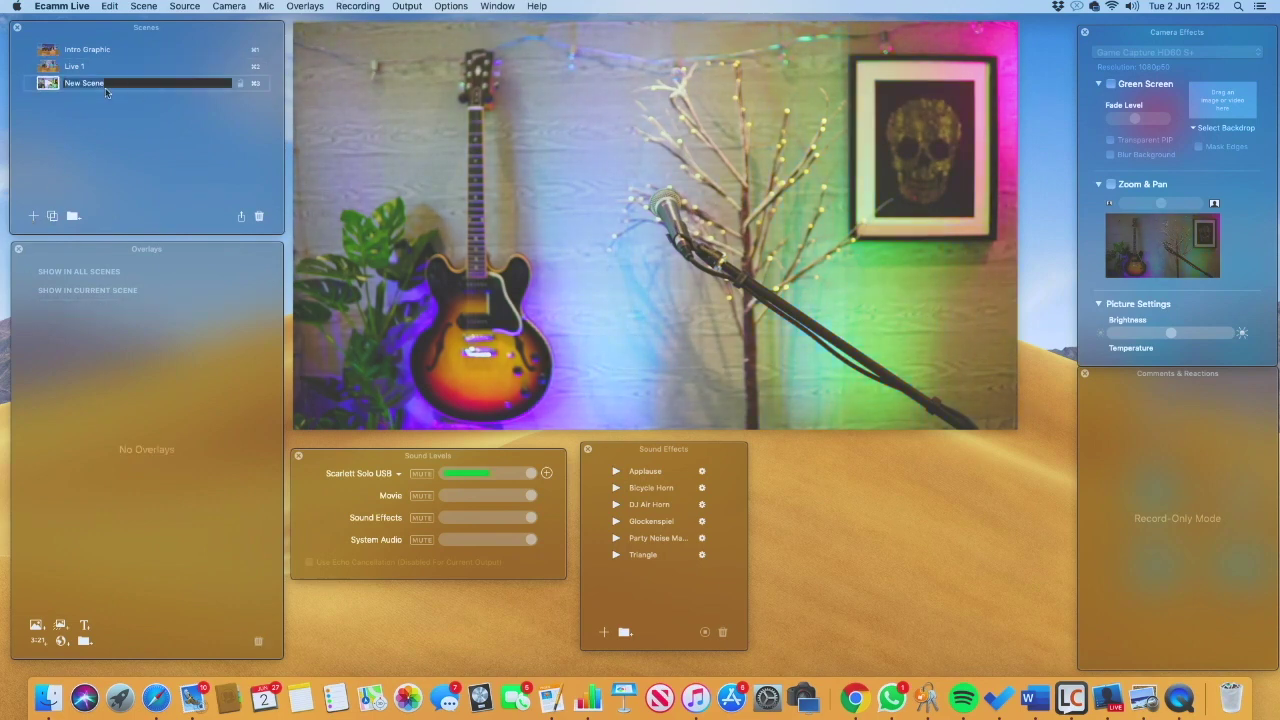
# Step: Name the new scene 'Live 2 - PayPal' and start a Helvetica 48 text overlay for it
pyautogui.write('Live 2 - PayPal')
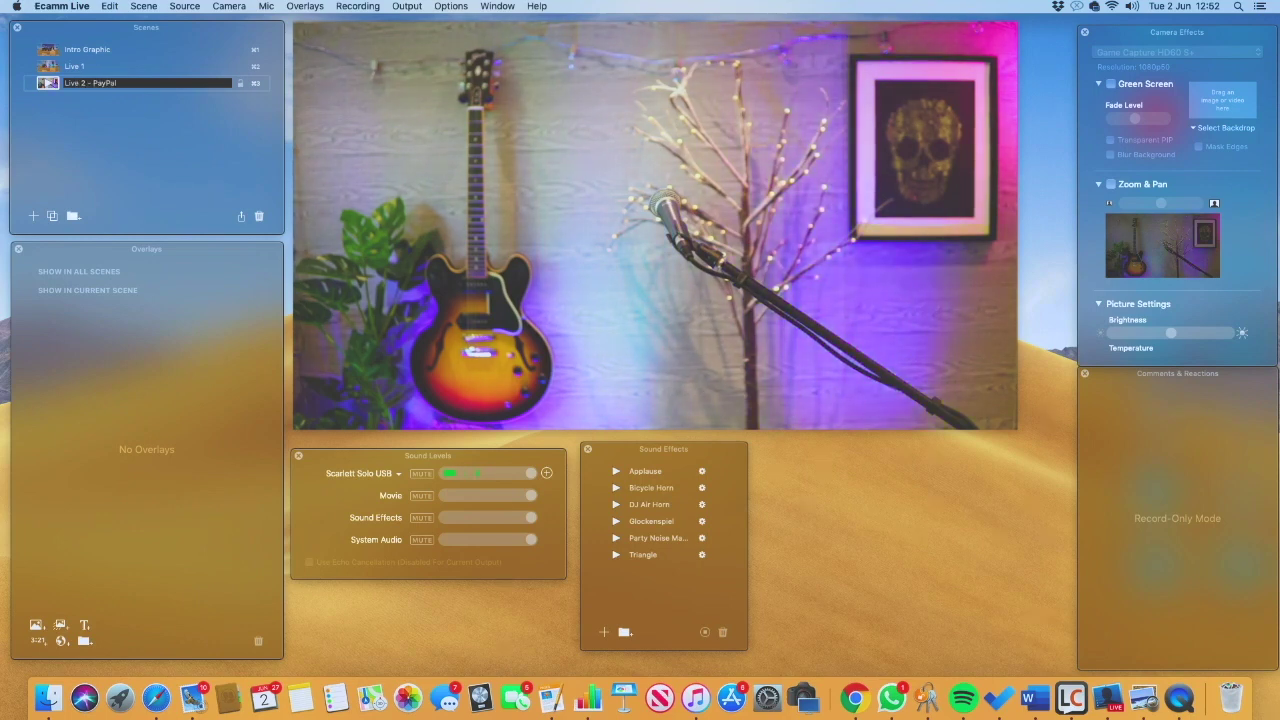
pyautogui.press('Return')
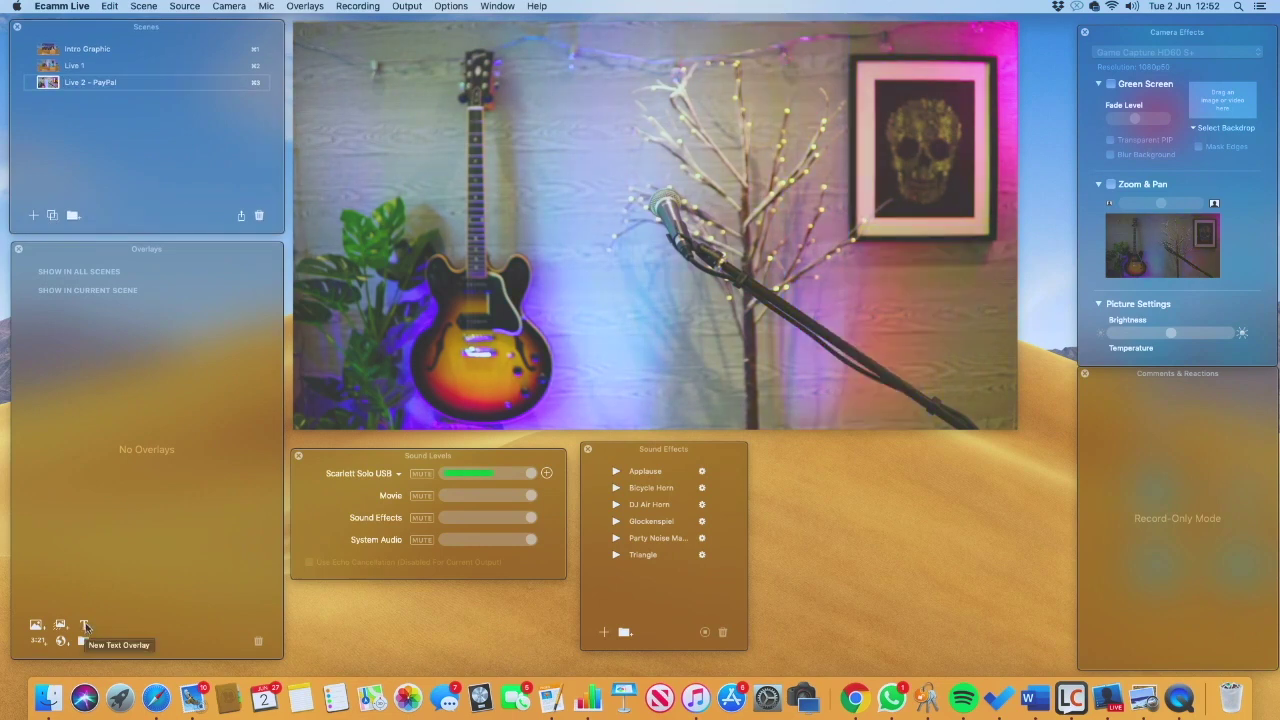
pyautogui.click(85, 625)
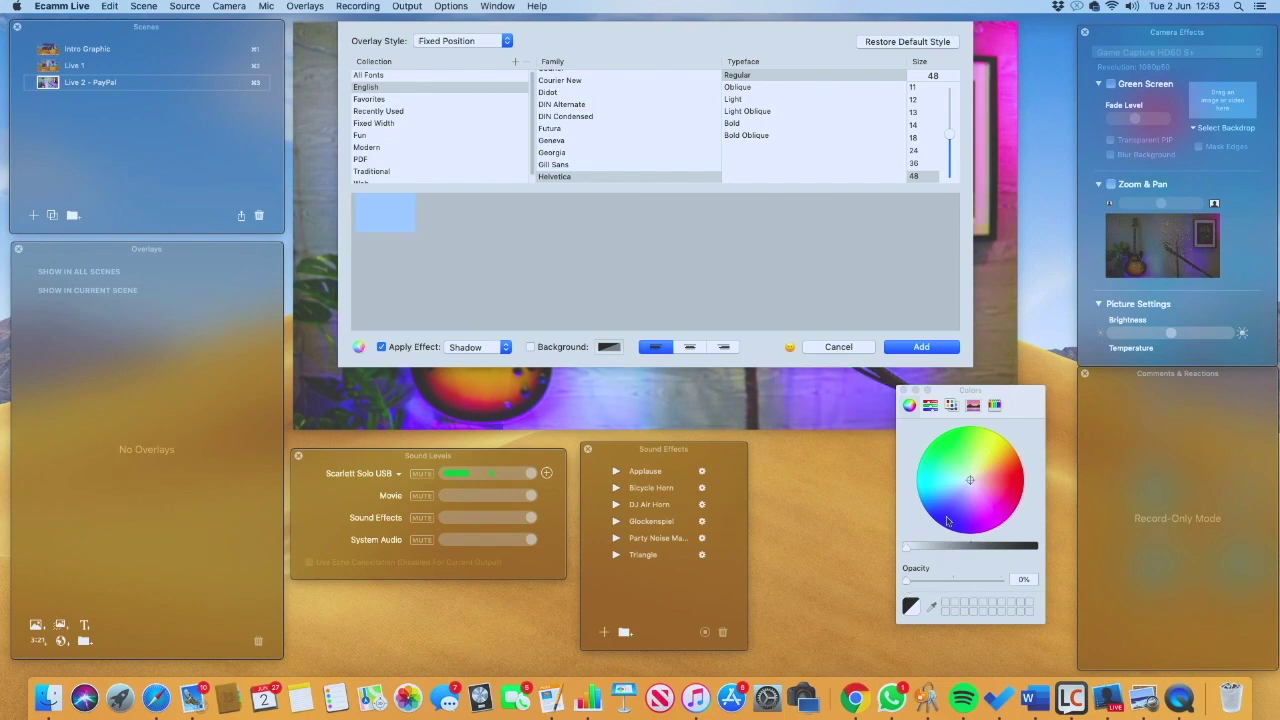
pyautogui.moveTo(966, 393); pyautogui.dragTo(862, 237)
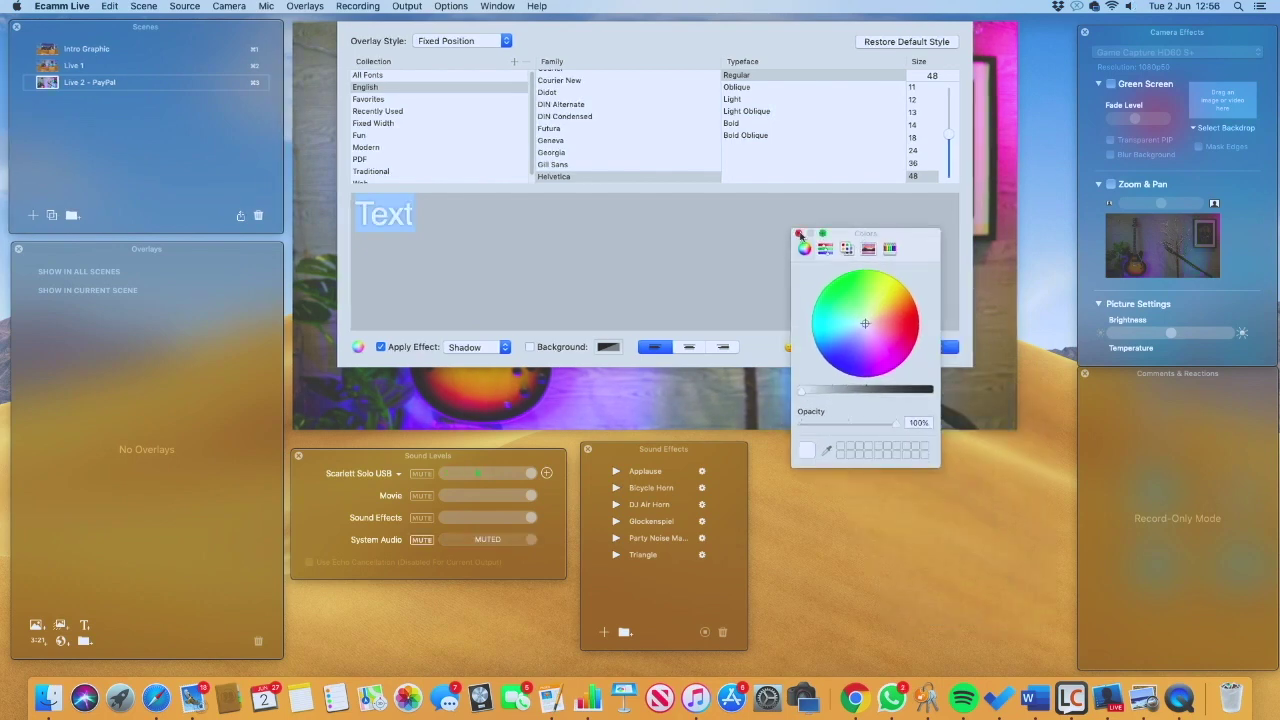
pyautogui.click(798, 233)
# Step: Replace the placeholder with 'If you're enjoying the show, you can buy us a drink using the PayPal link in the video description'
pyautogui.click(411, 215)
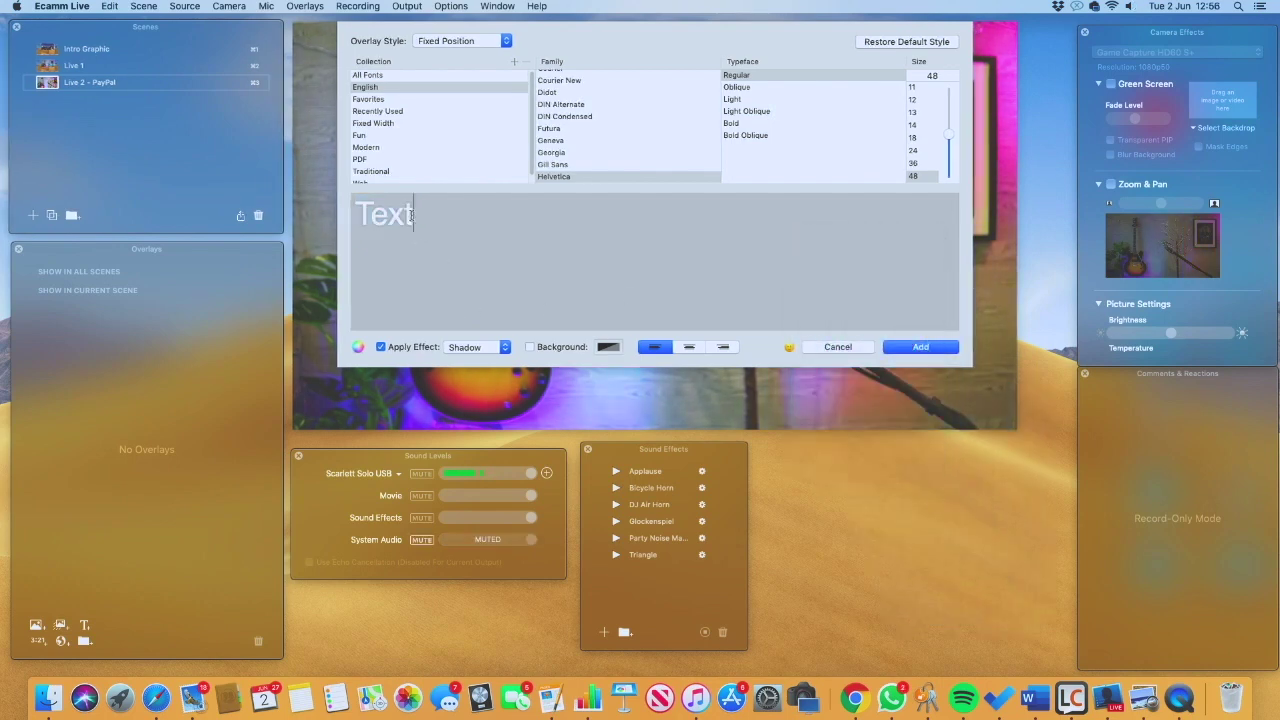
pyautogui.moveTo(411, 215); pyautogui.dragTo(319, 213)
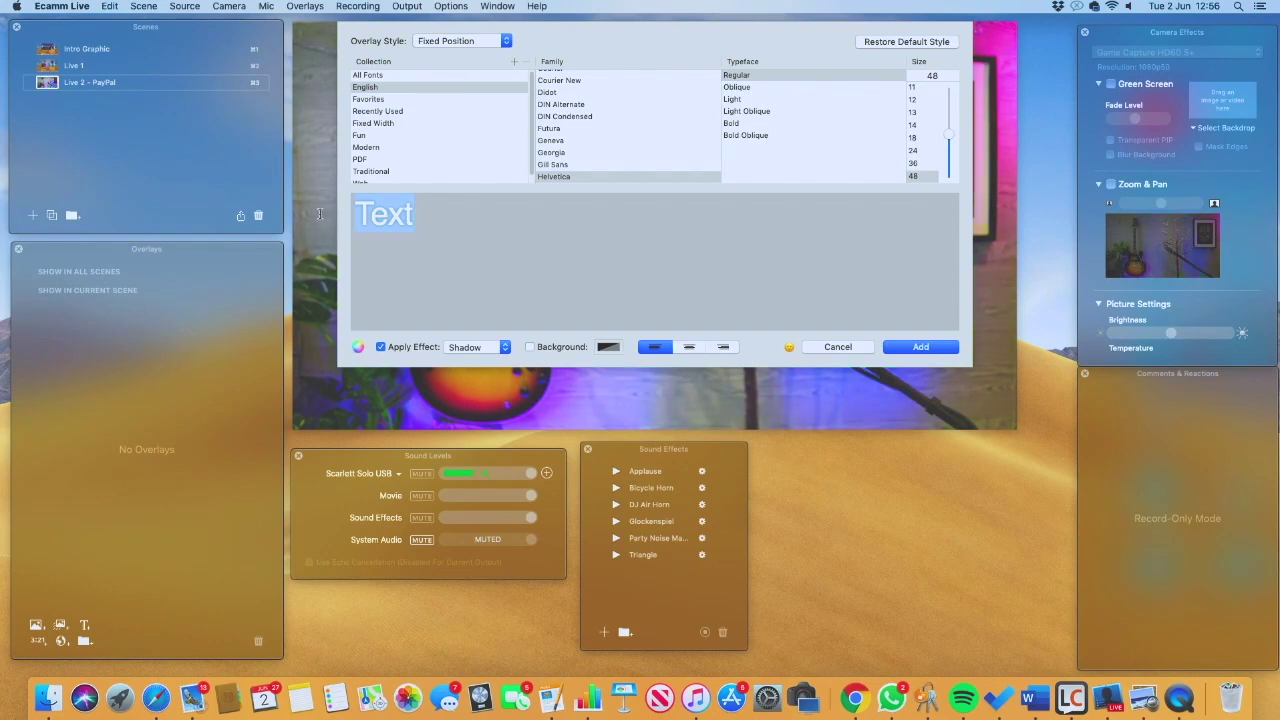
pyautogui.write("If you're e")
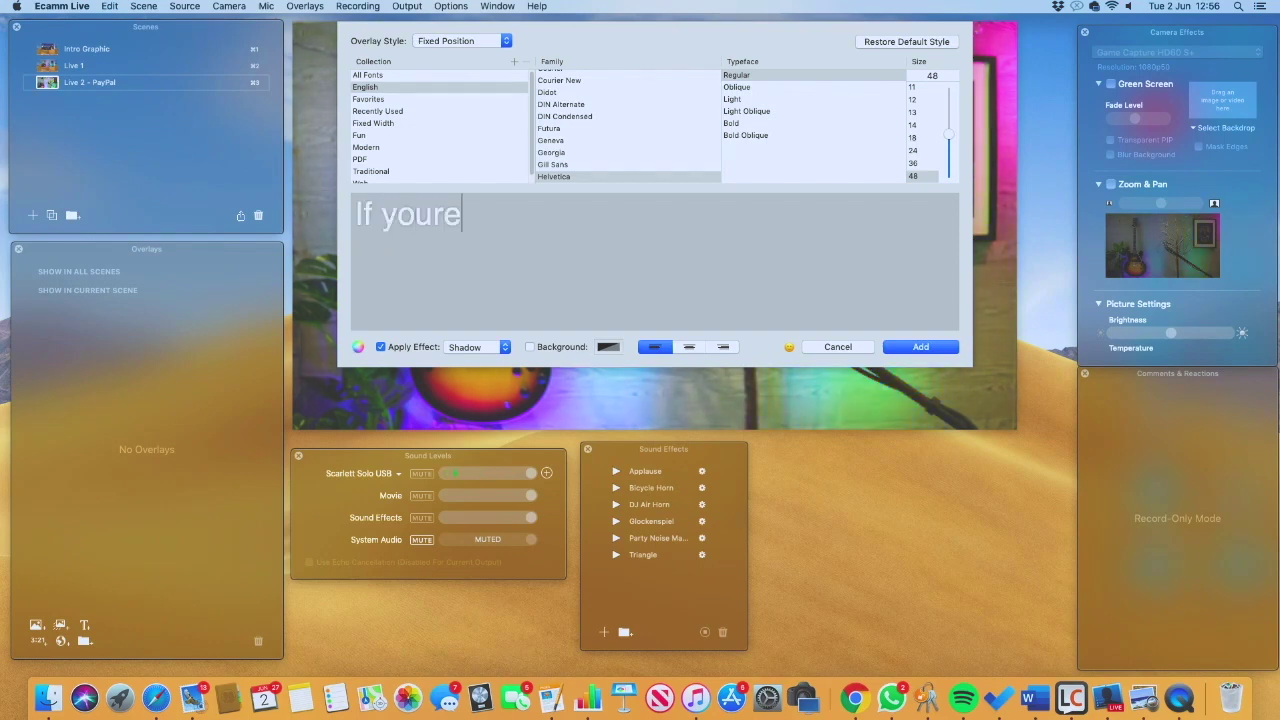
pyautogui.write('njoyi')
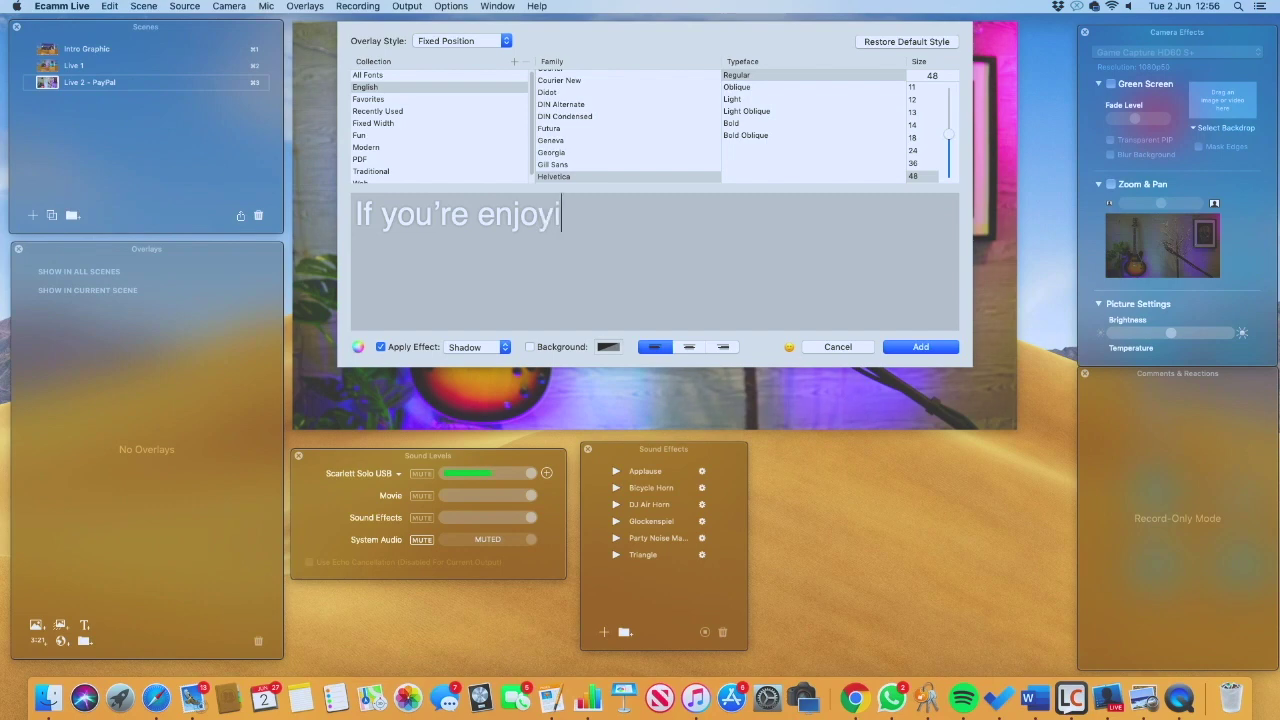
pyautogui.write('ng the show')
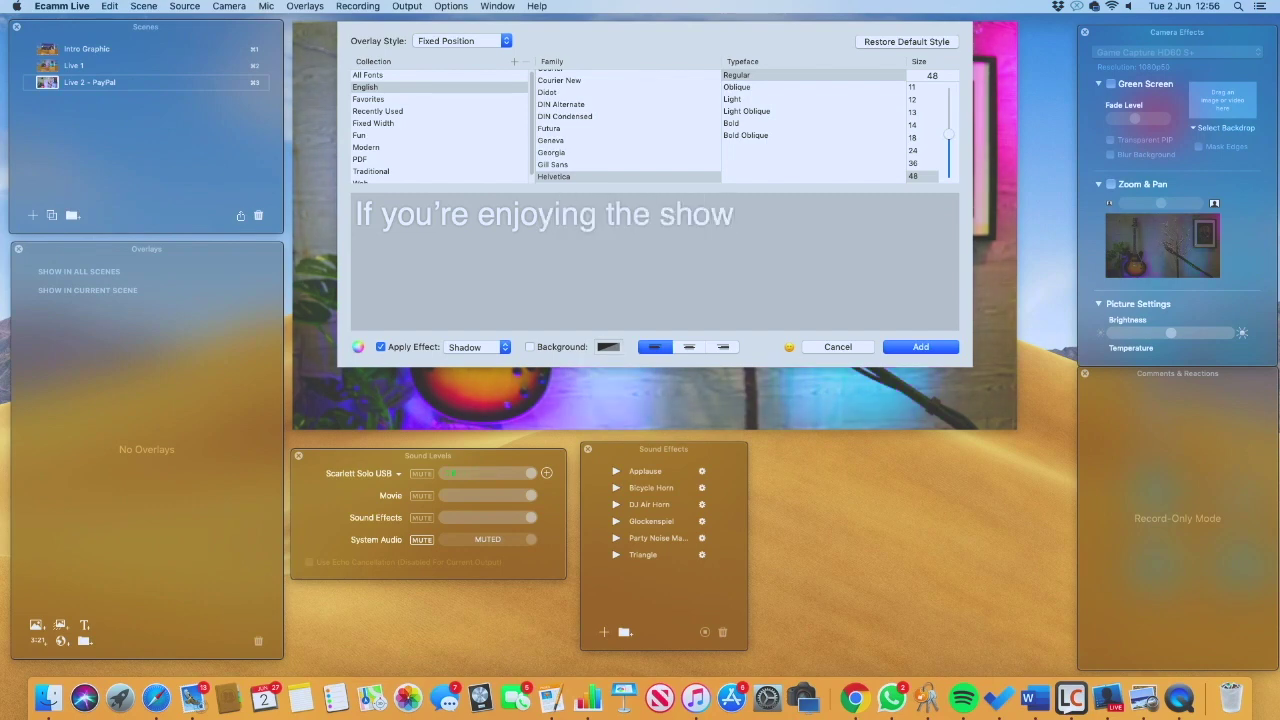
pyautogui.write(', you')
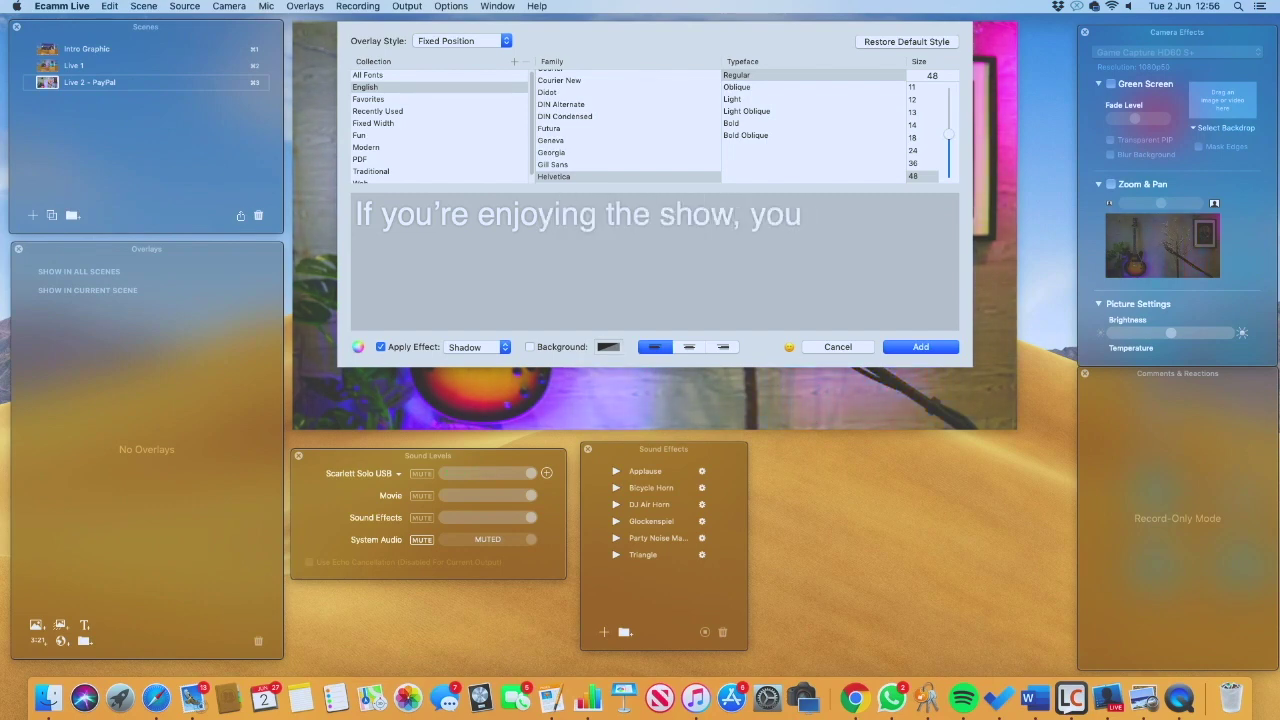
pyautogui.write(' can find')
pyautogui.press('BackSpace')
pyautogui.press('BackSpace')
pyautogui.press('BackSpace')
pyautogui.press('BackSpace')
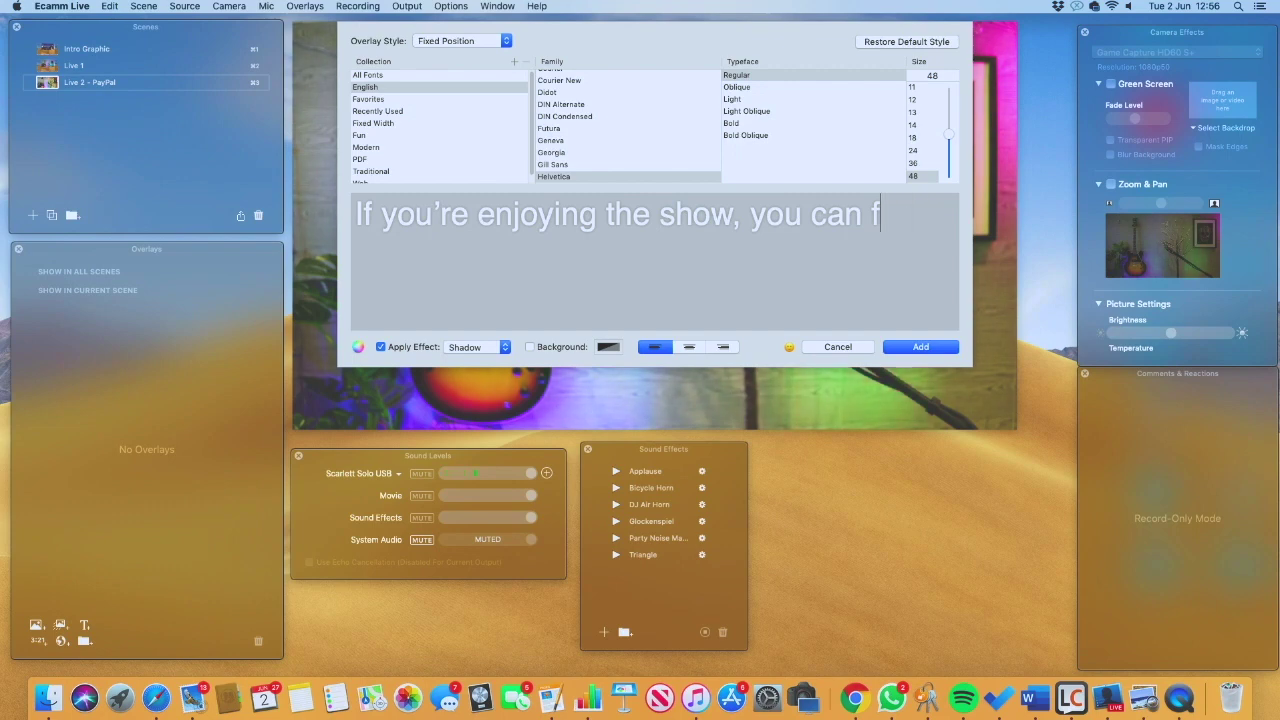
pyautogui.write('buy us a d')
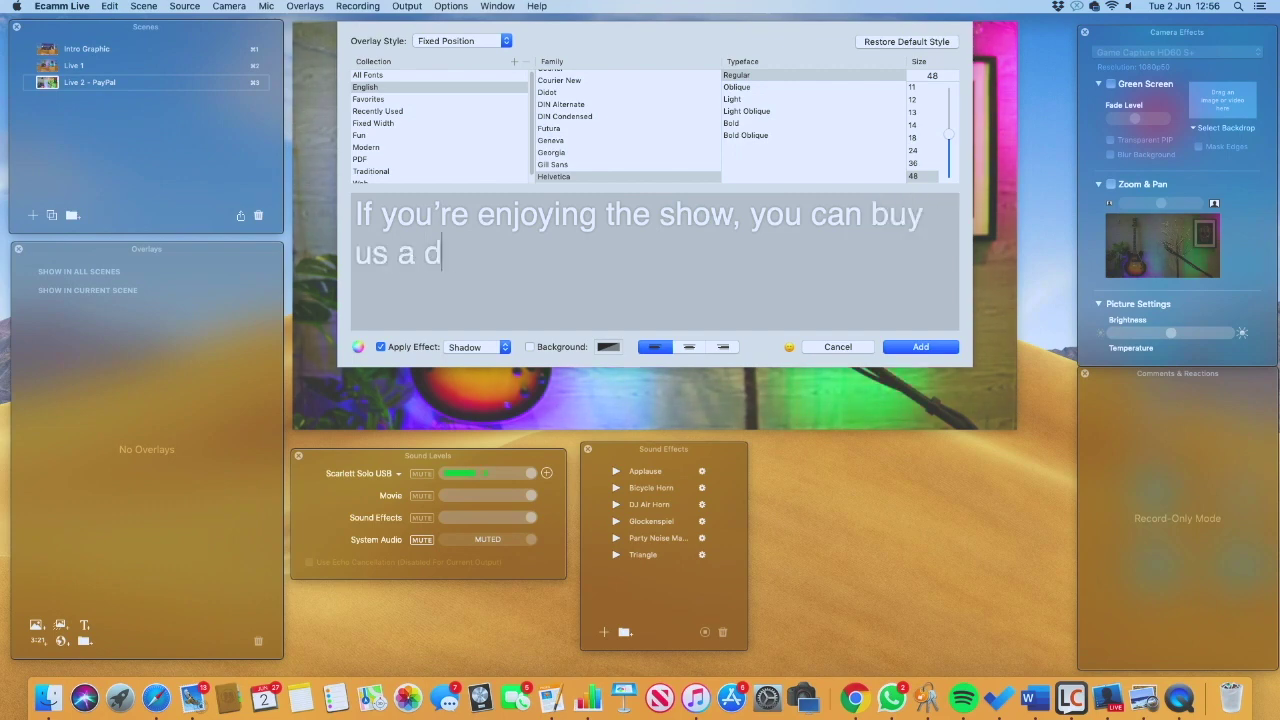
pyautogui.write('rink ')
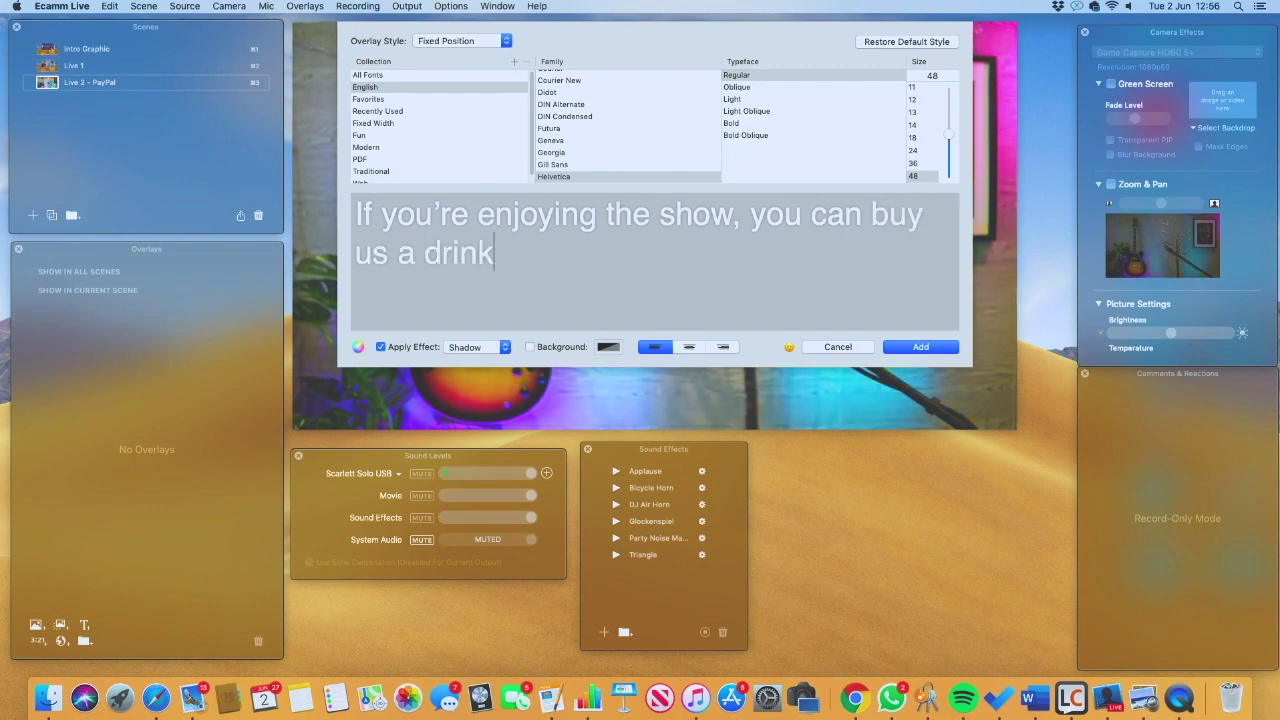
pyautogui.write('using th')
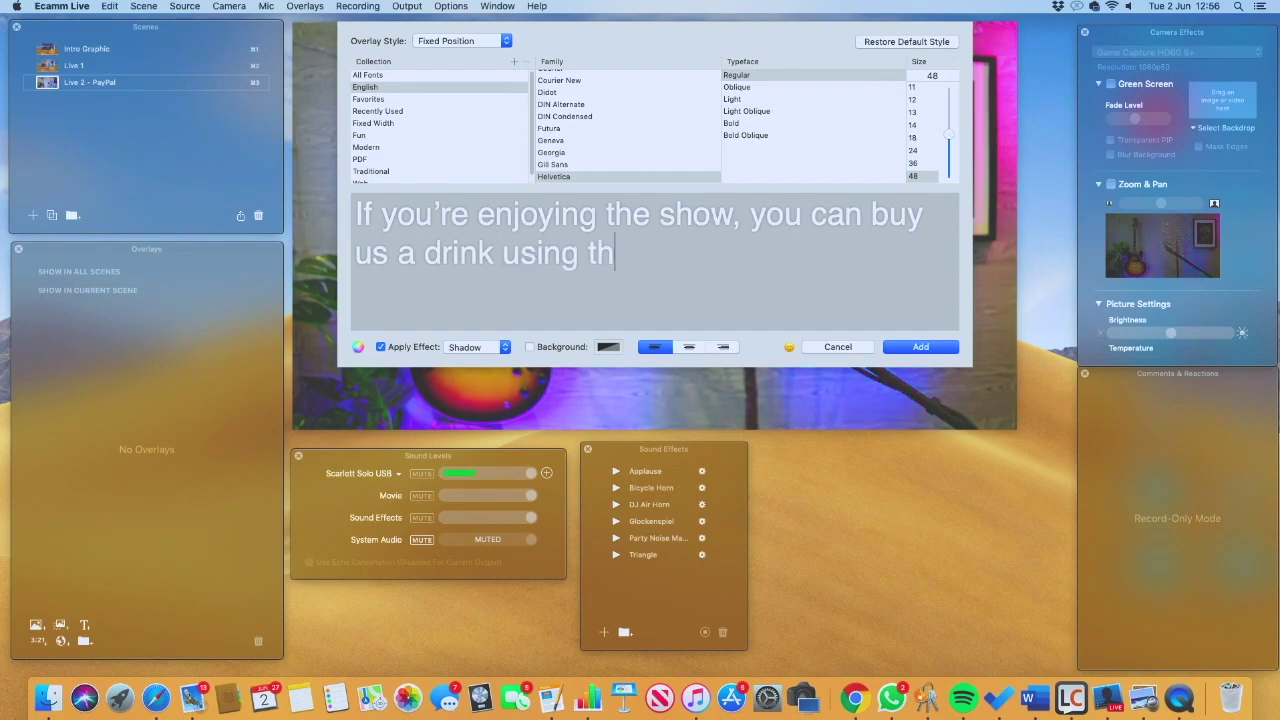
pyautogui.write('e PayPal ')
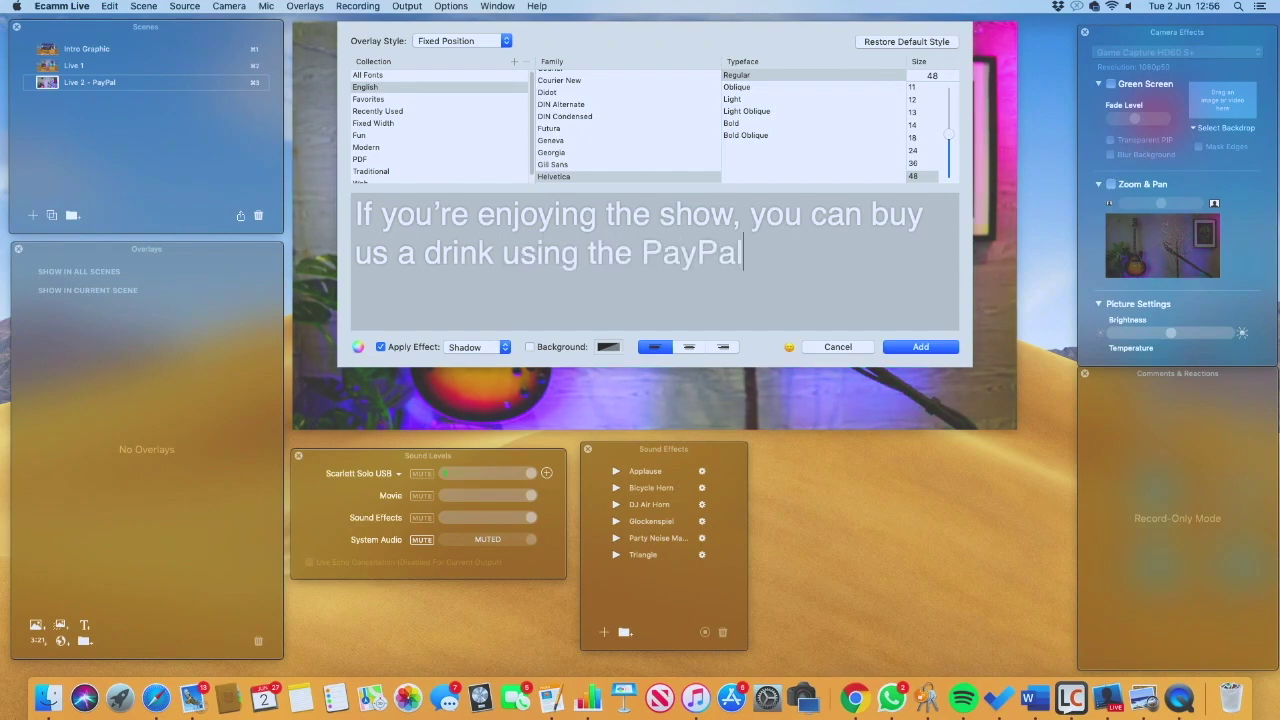
pyautogui.write('link in th')
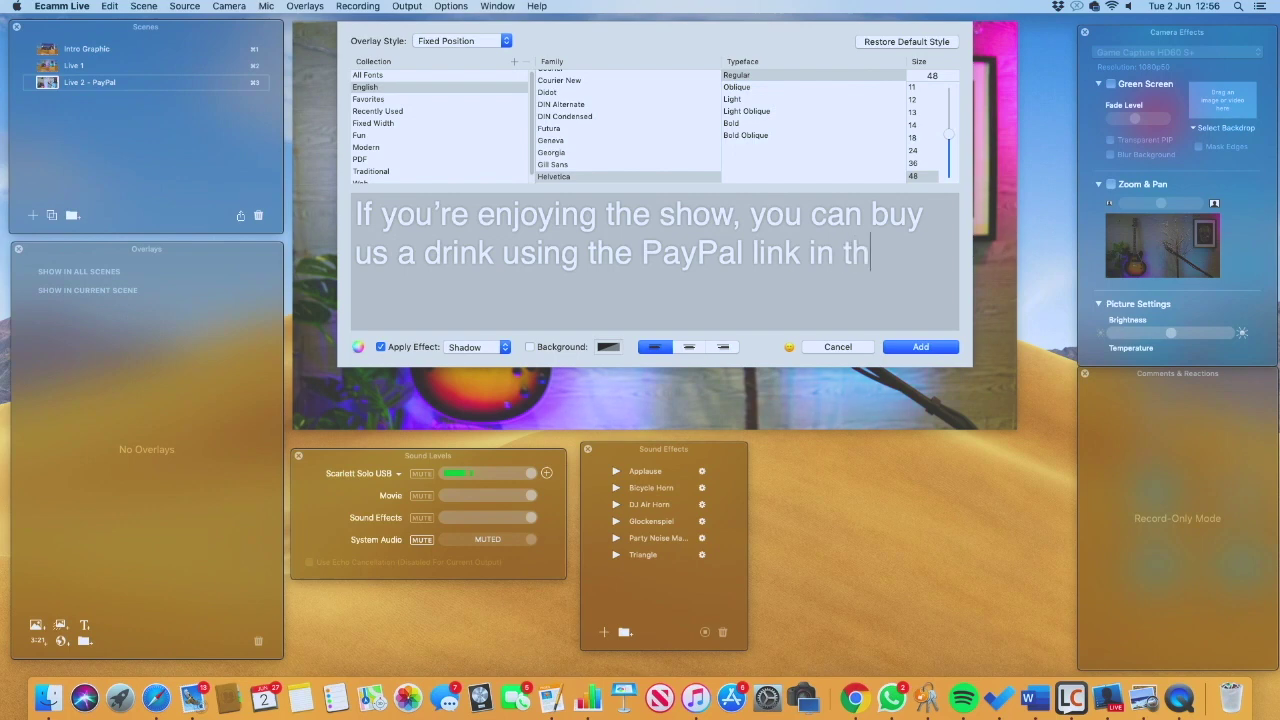
pyautogui.write('e video des')
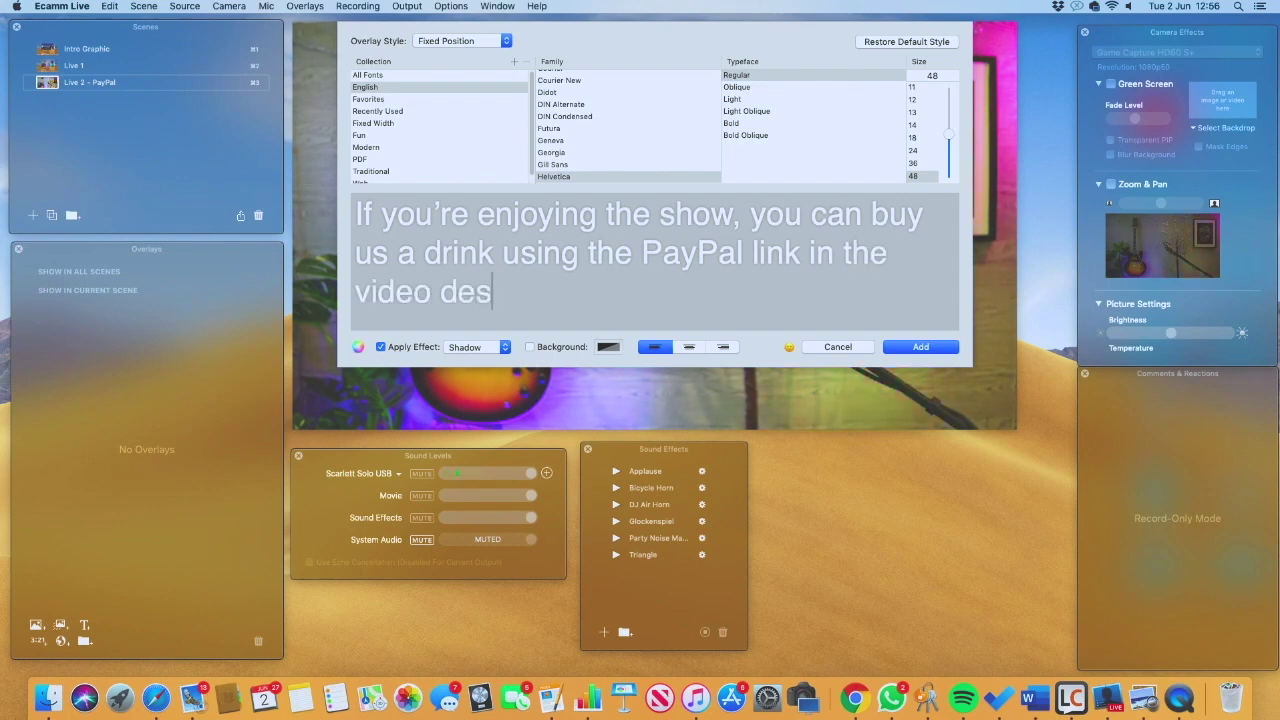
pyautogui.write('cription.')
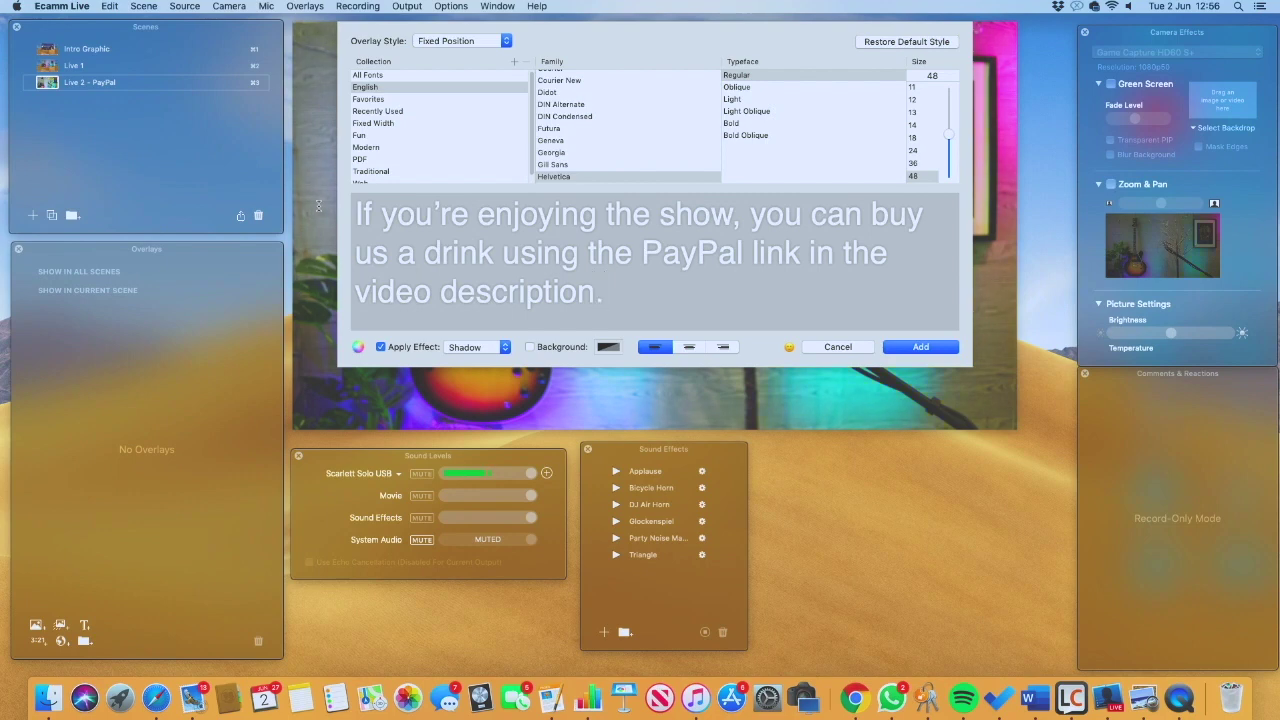
pyautogui.click(465, 41)
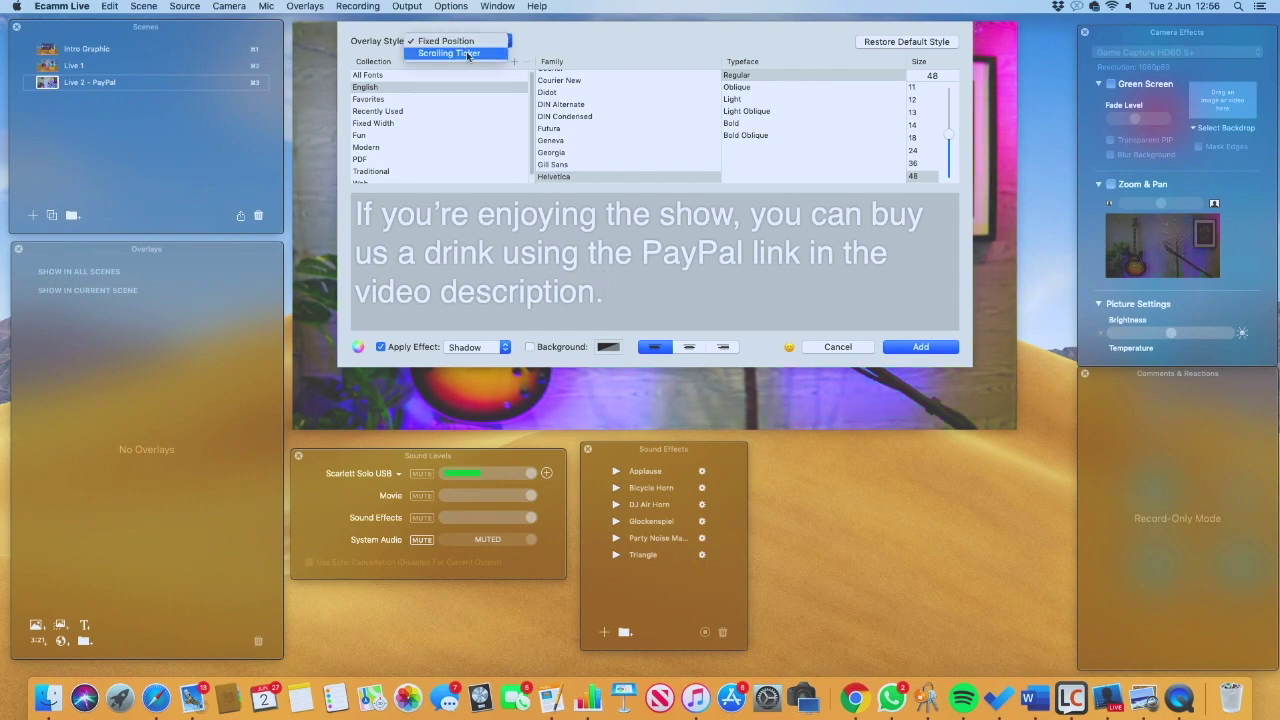
# Step: Make the PayPal message a Scrolling Ticker on a black background and add it to the scene
pyautogui.click(467, 54)
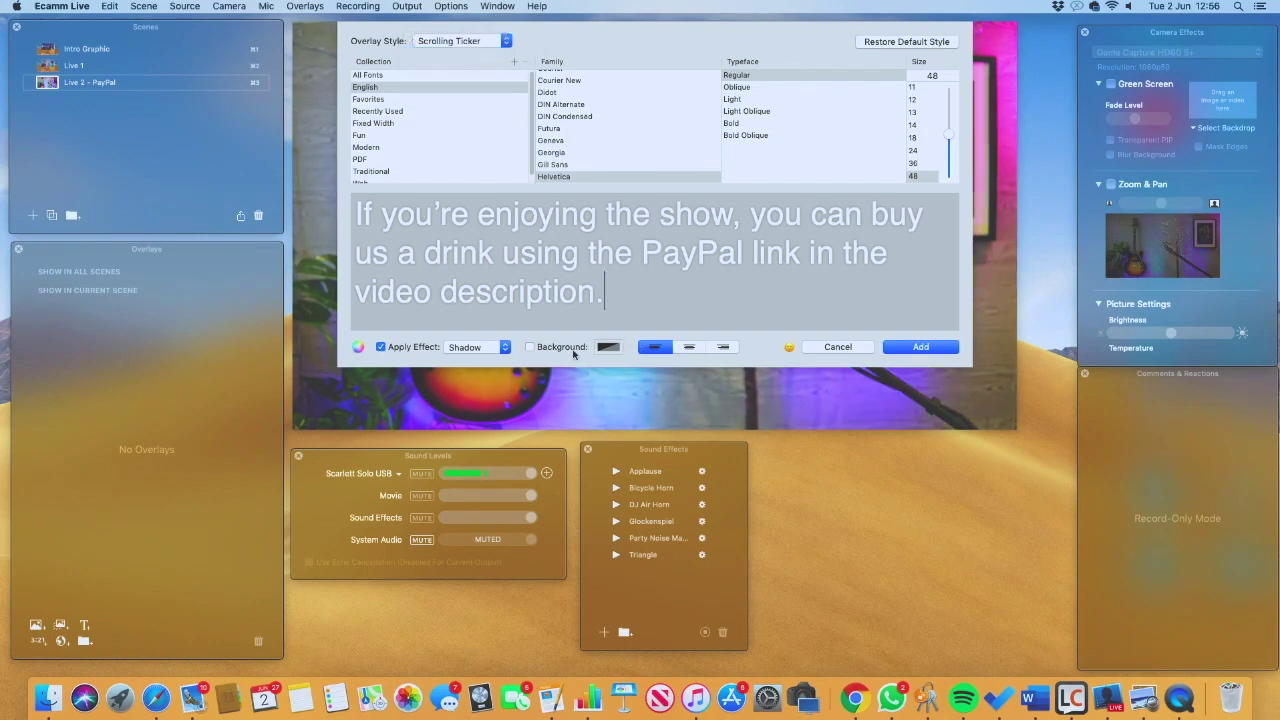
pyautogui.click(530, 347)
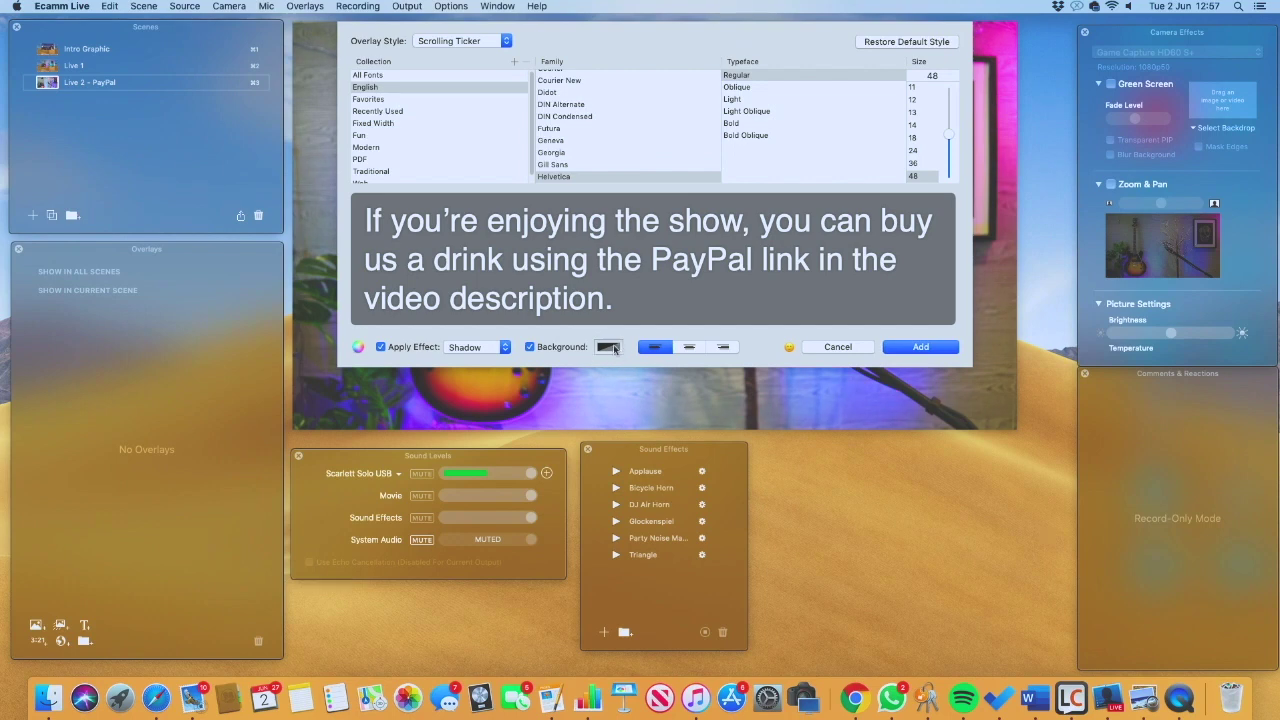
pyautogui.click(610, 347)
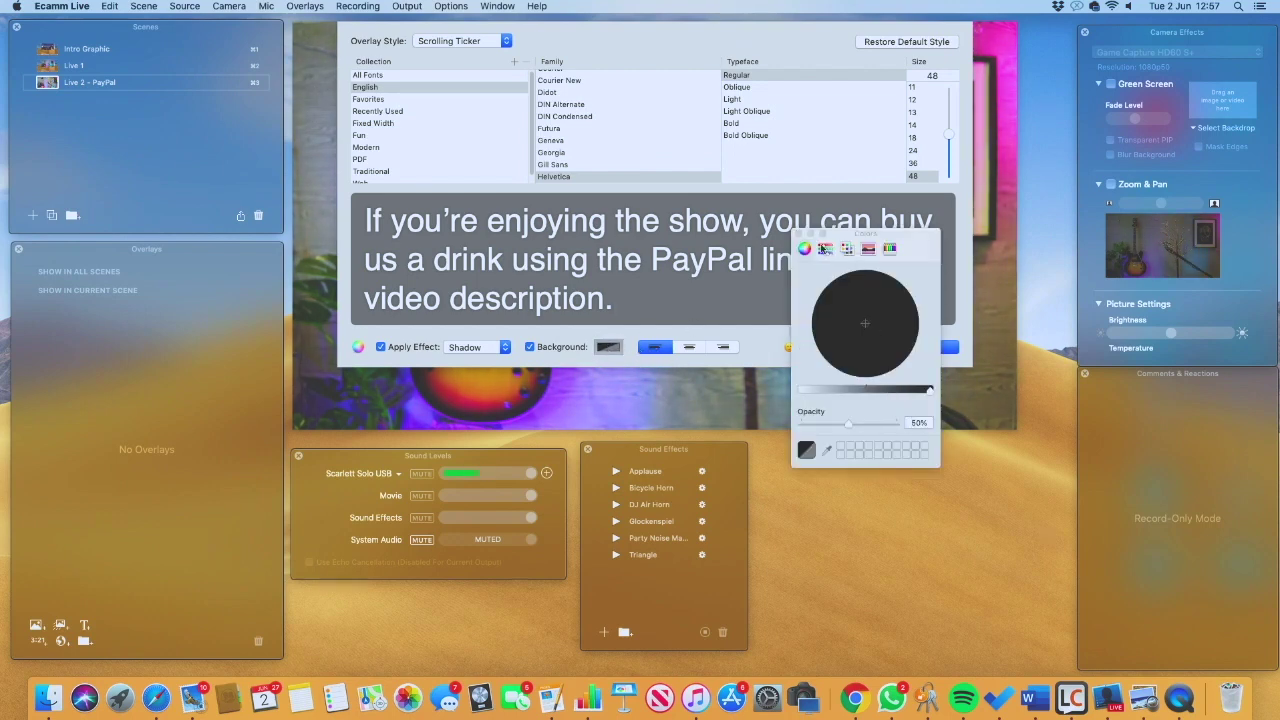
pyautogui.click(825, 249)
pyautogui.click(805, 250)
pyautogui.click(847, 249)
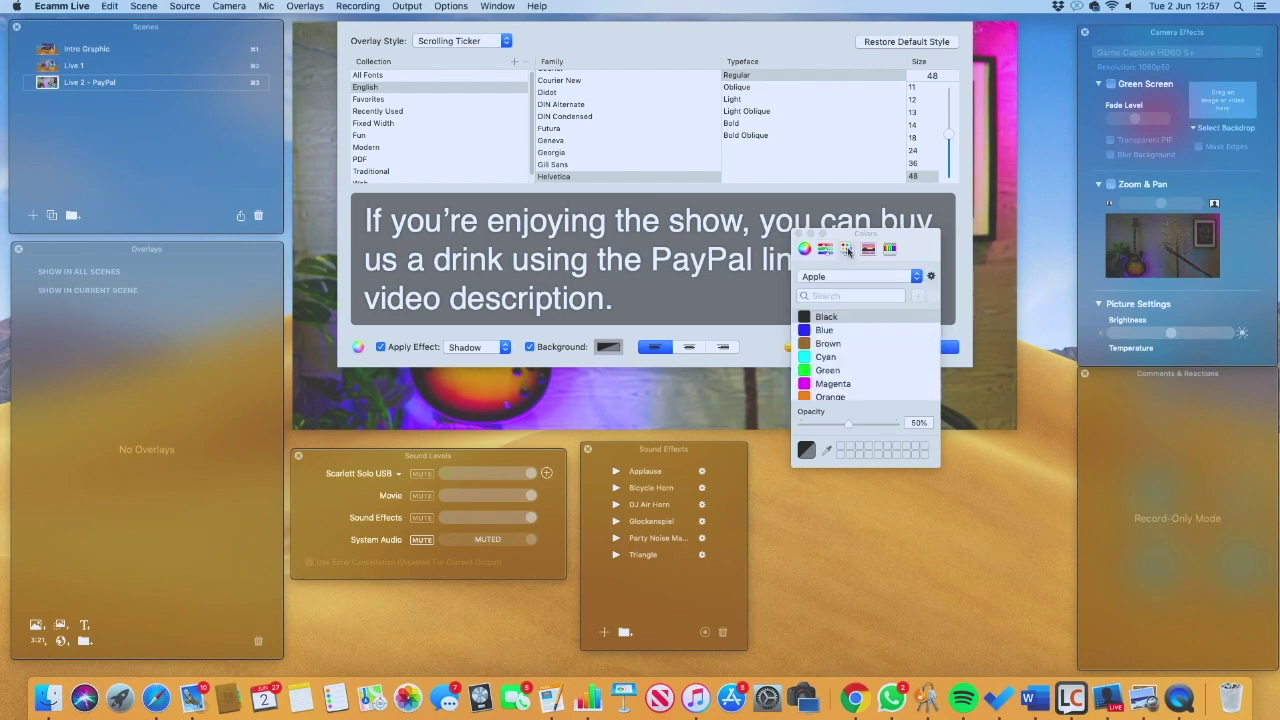
pyautogui.click(824, 330)
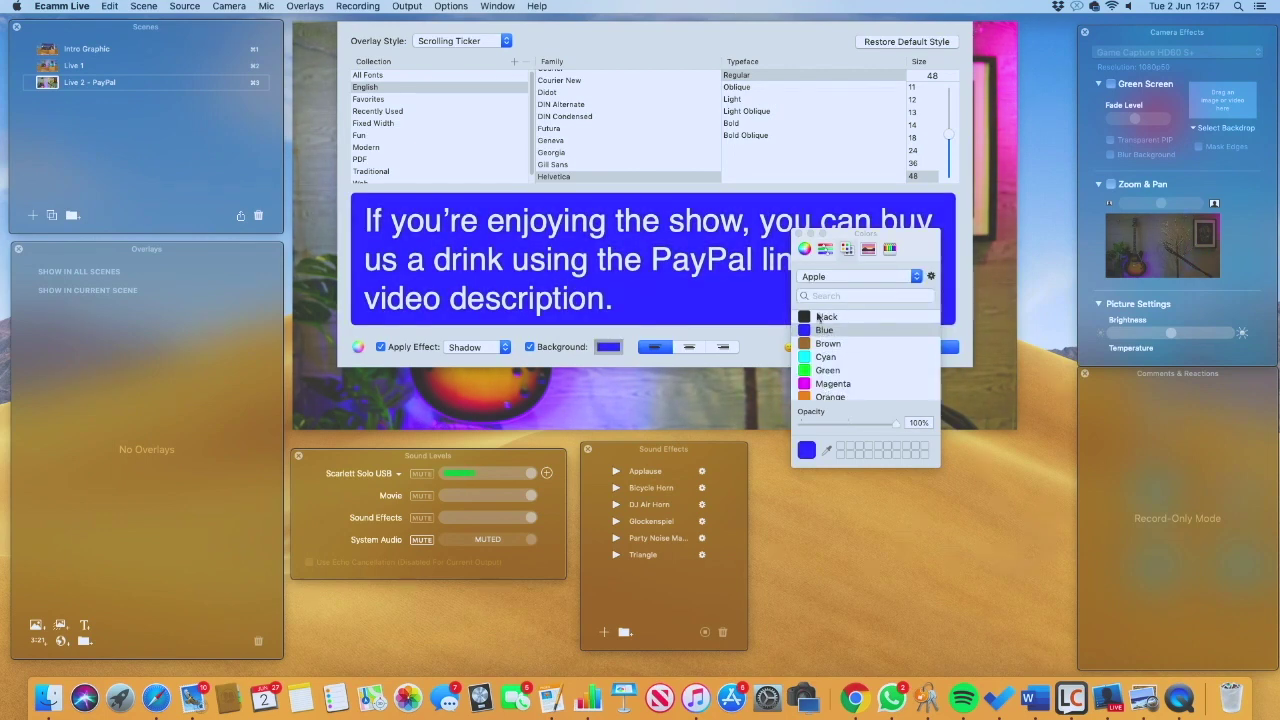
pyautogui.click(820, 316)
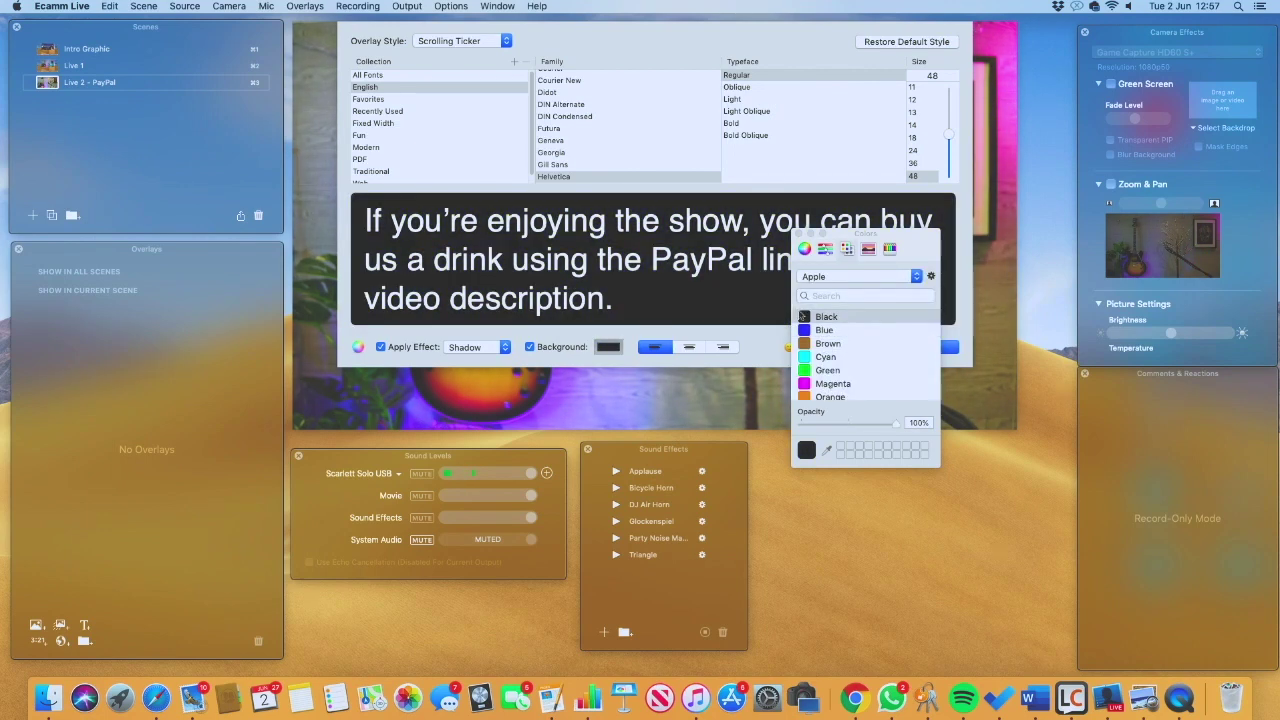
pyautogui.click(800, 234)
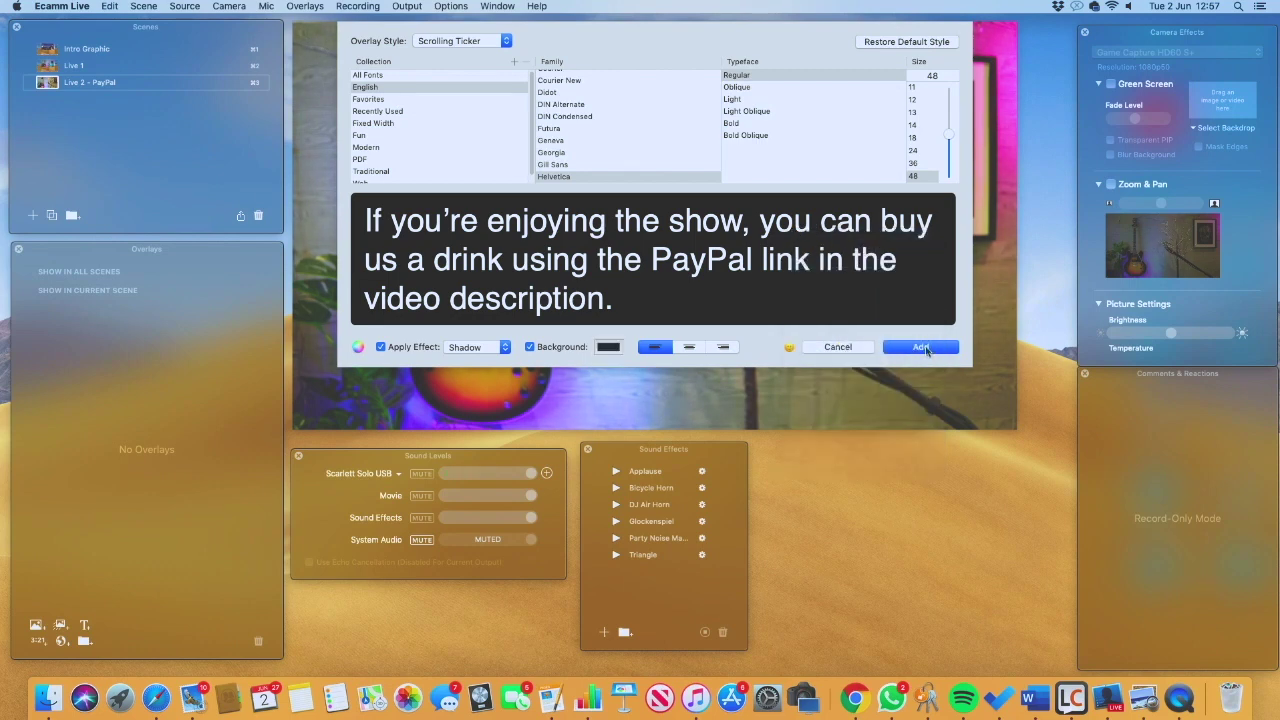
pyautogui.click(922, 347)
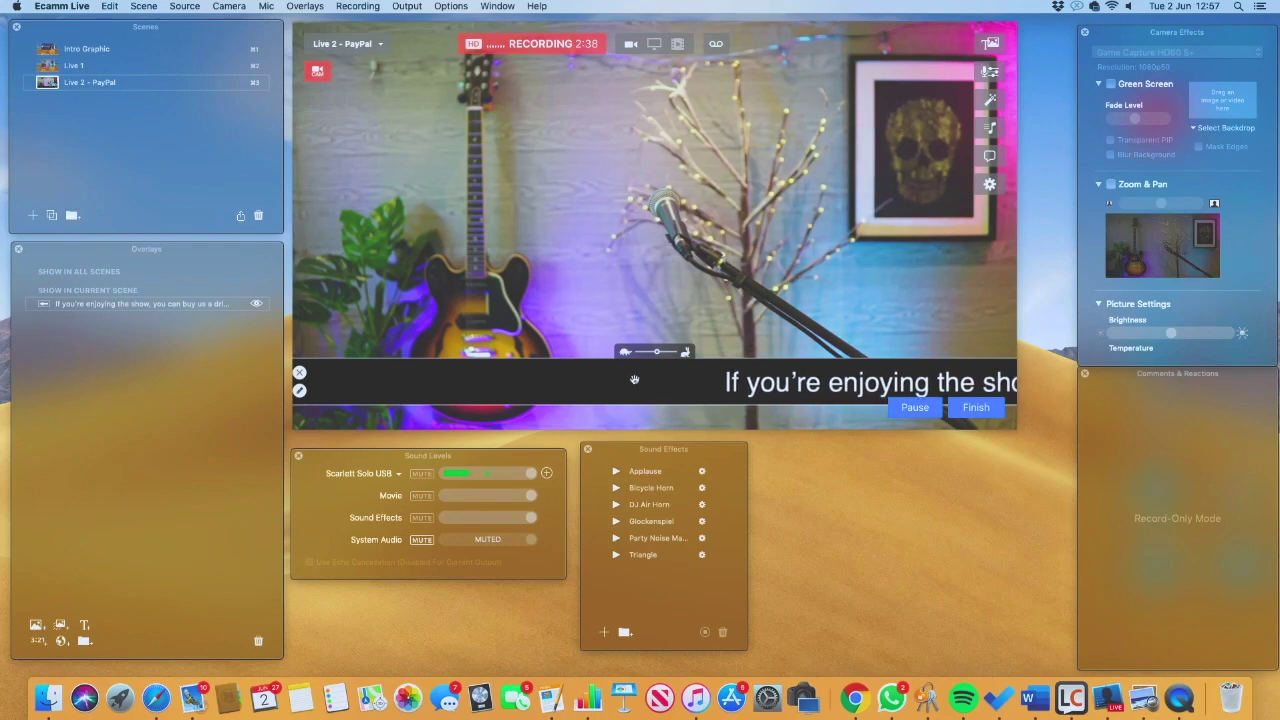
# Step: Nudge the PayPal ticker bar slightly lower to the bottom edge of the video
pyautogui.moveTo(634, 379); pyautogui.dragTo(630, 390)
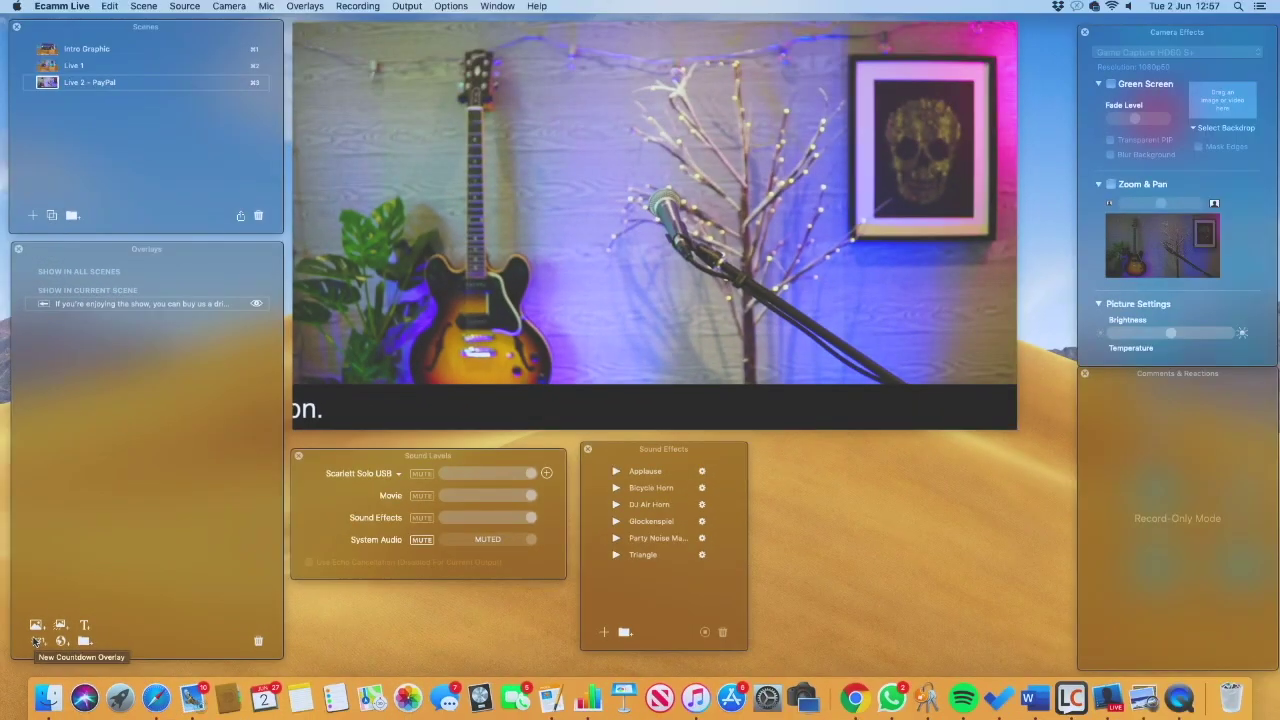
# Step: Add a 00:03:00 countdown that goes to the next scene, with no background and 0% text opacity
pyautogui.click(37, 641)
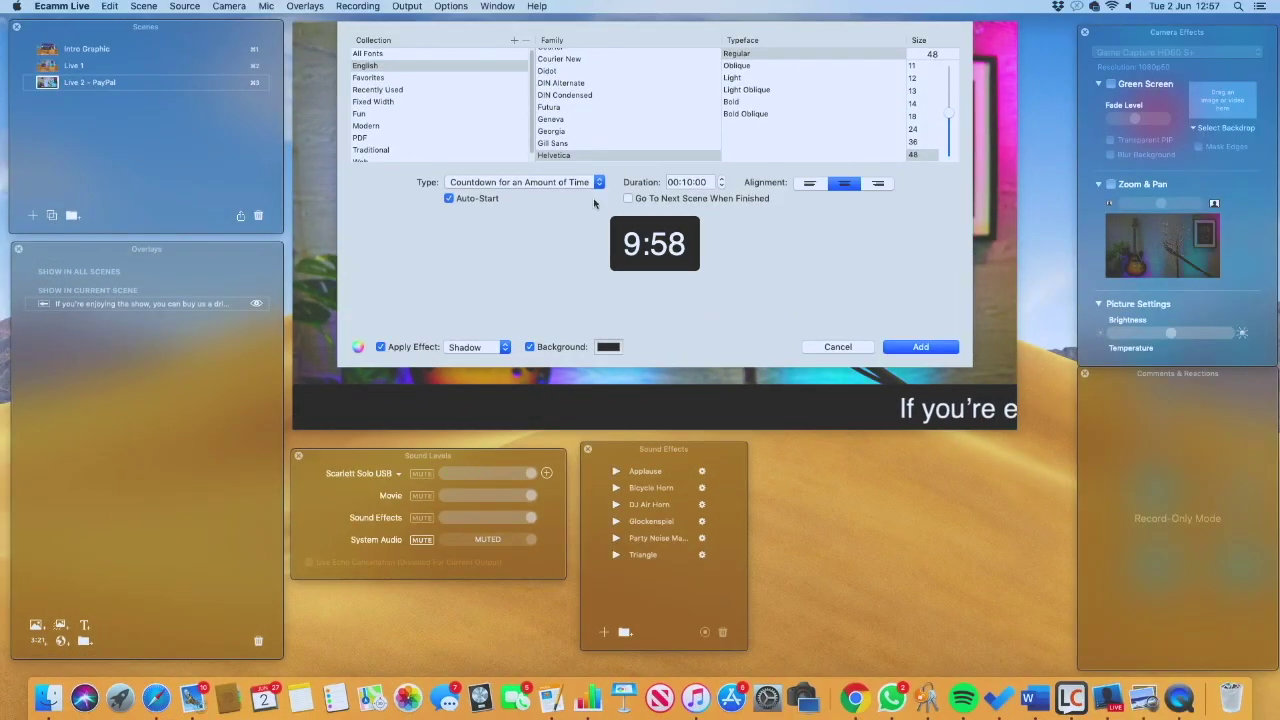
pyautogui.click(686, 182)
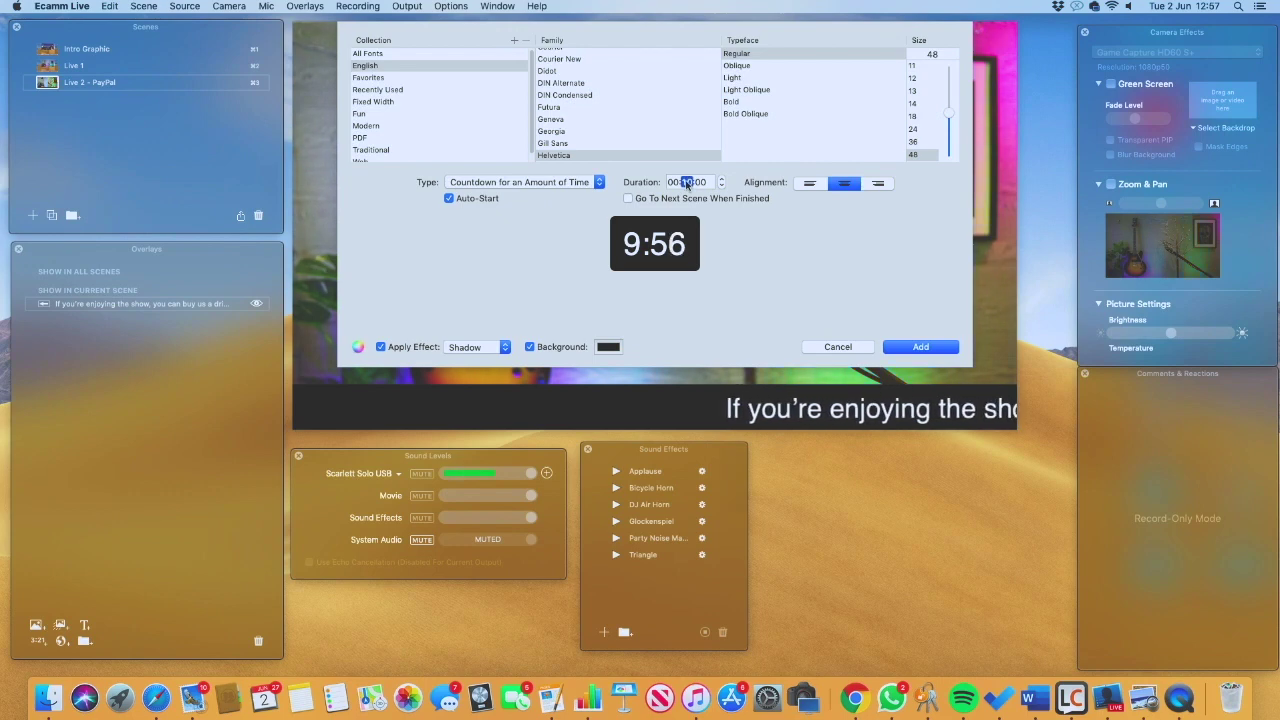
pyautogui.write('3')
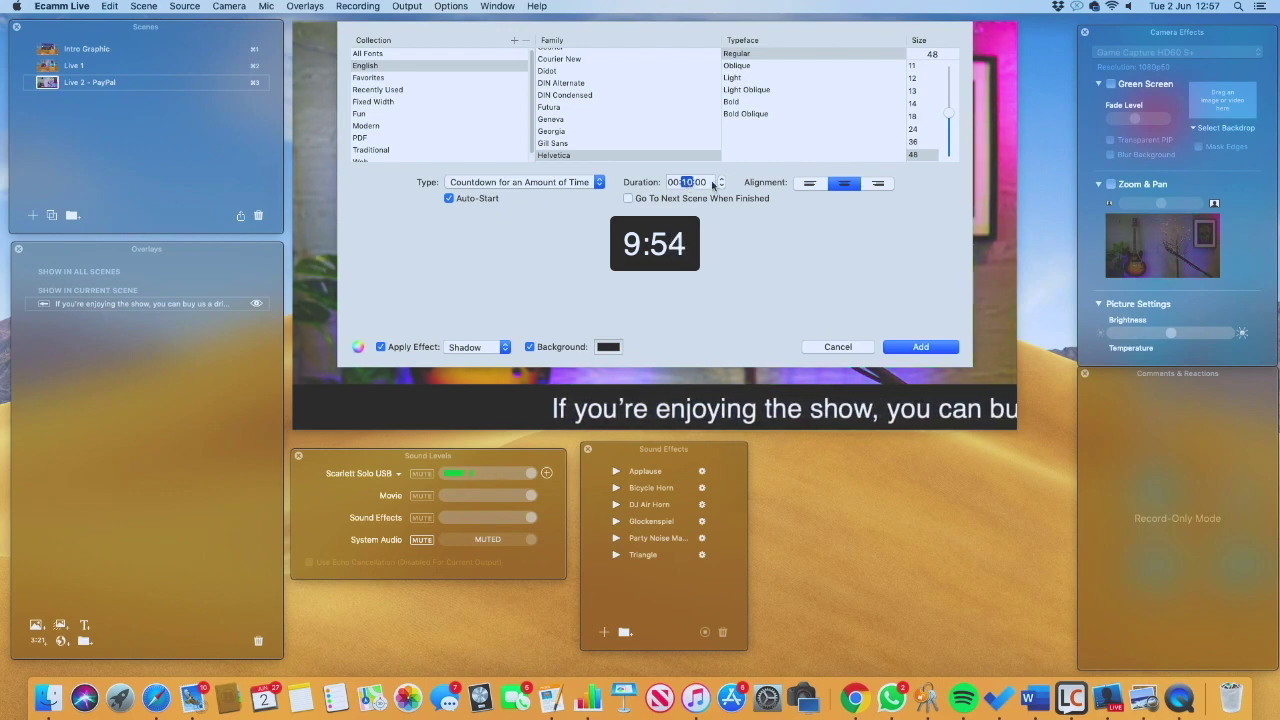
pyautogui.press('Tab')
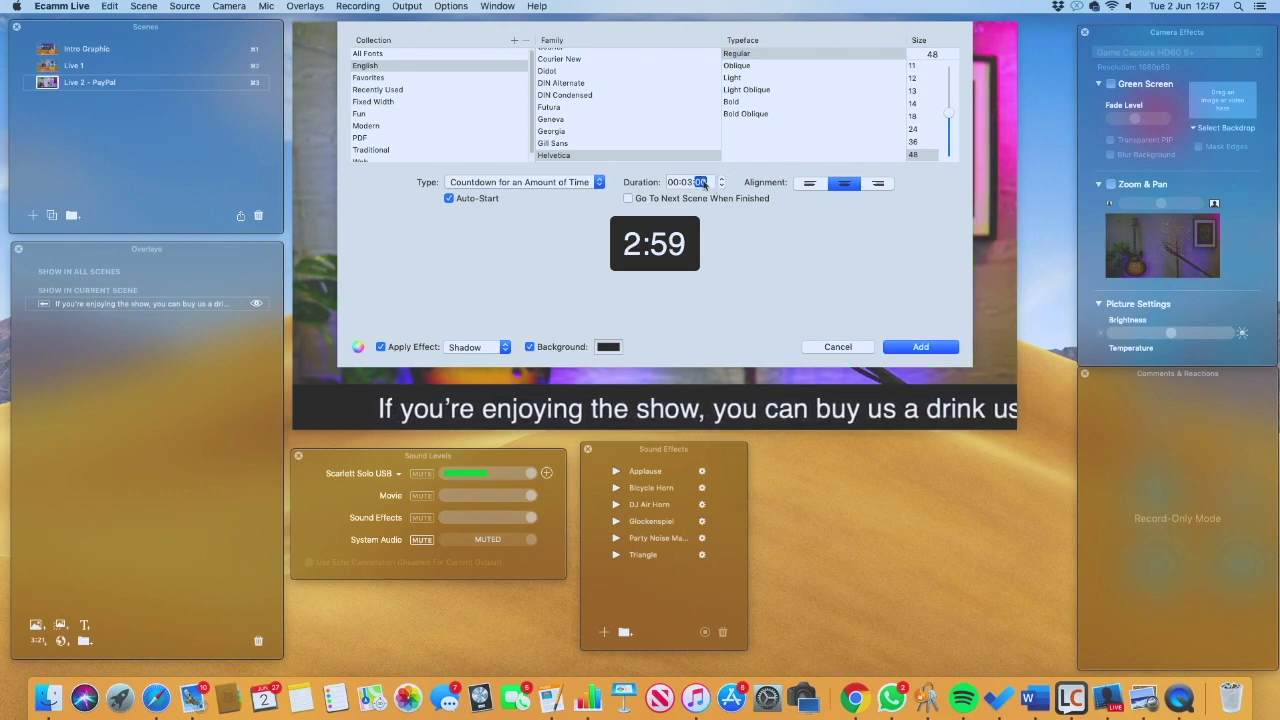
pyautogui.click(628, 198)
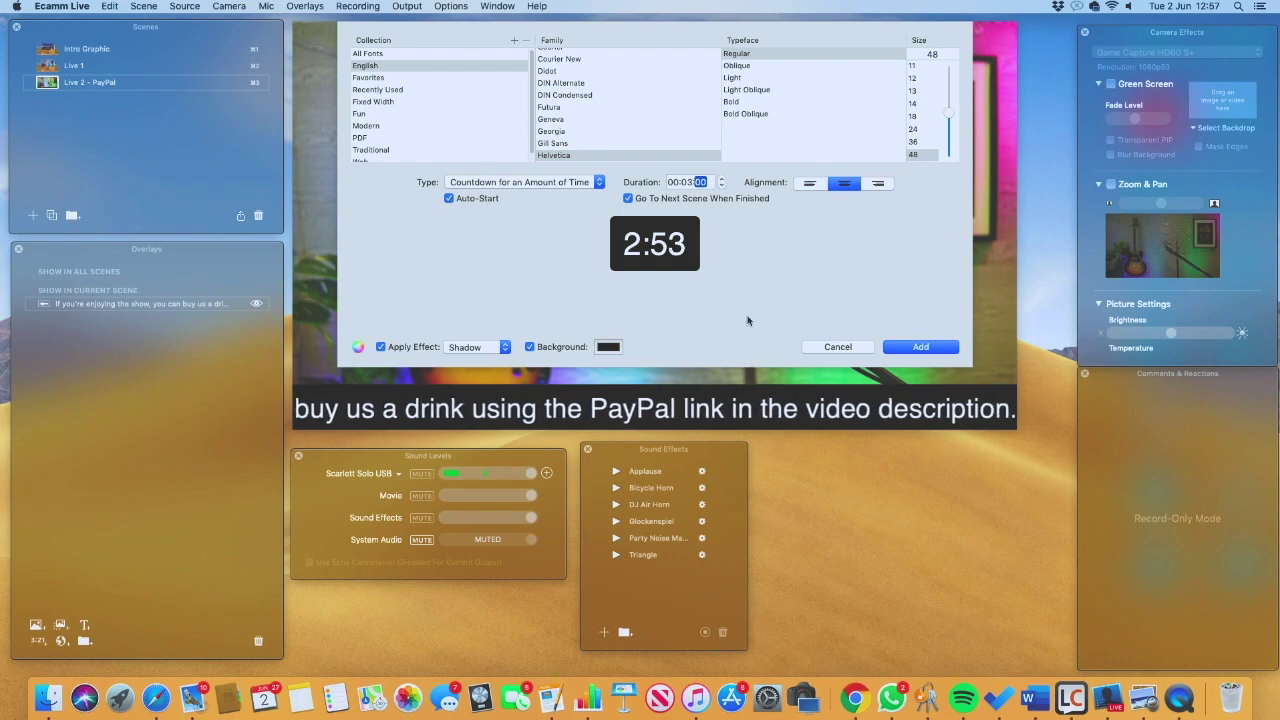
pyautogui.click(530, 347)
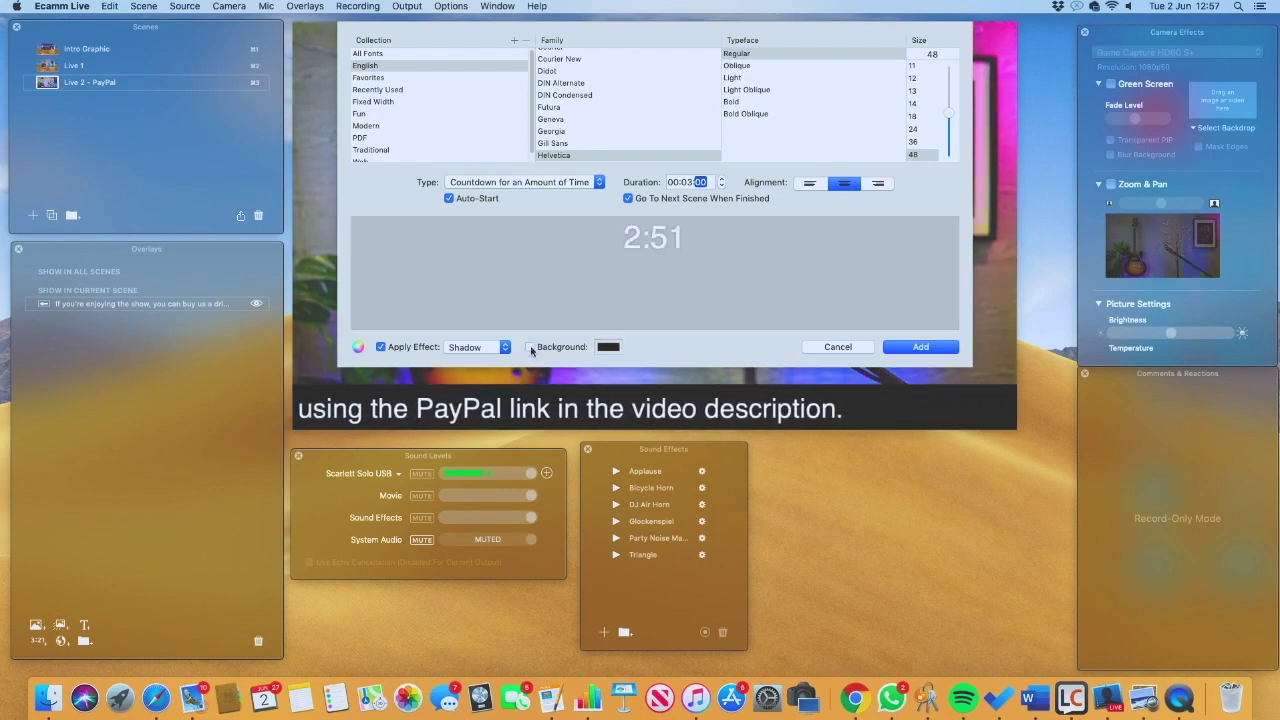
pyautogui.click(359, 347)
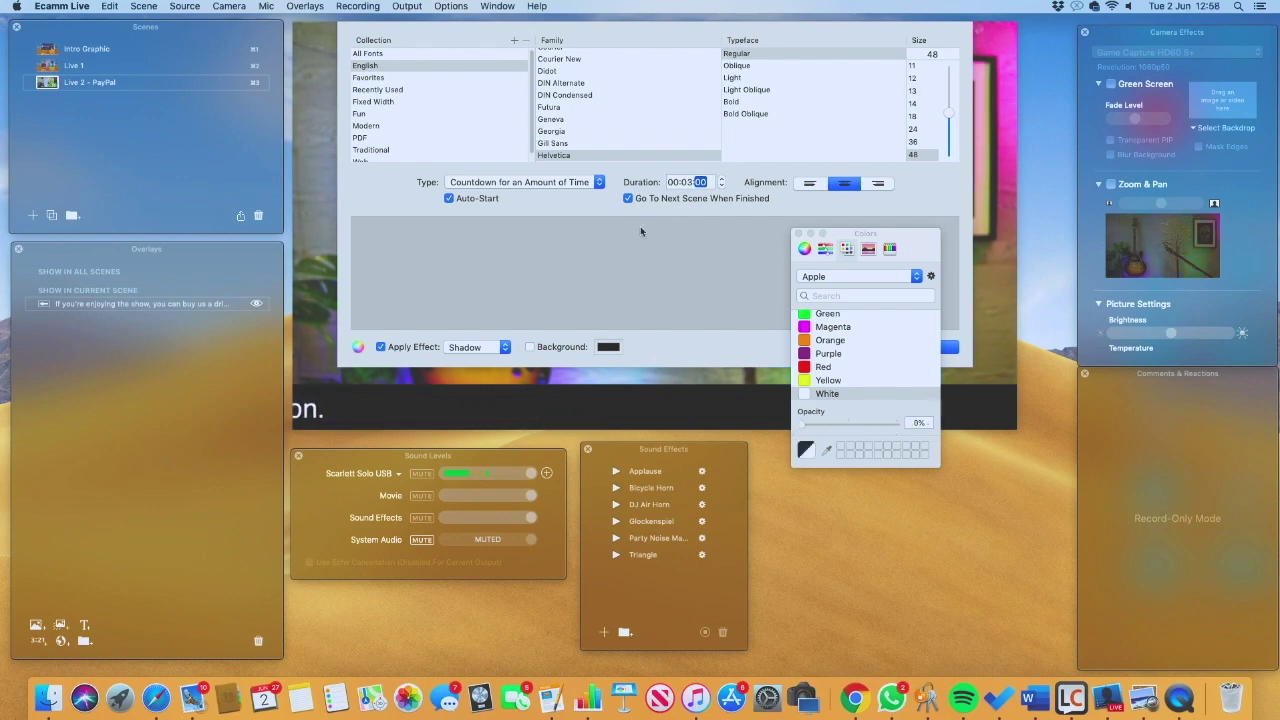
pyautogui.click(799, 234)
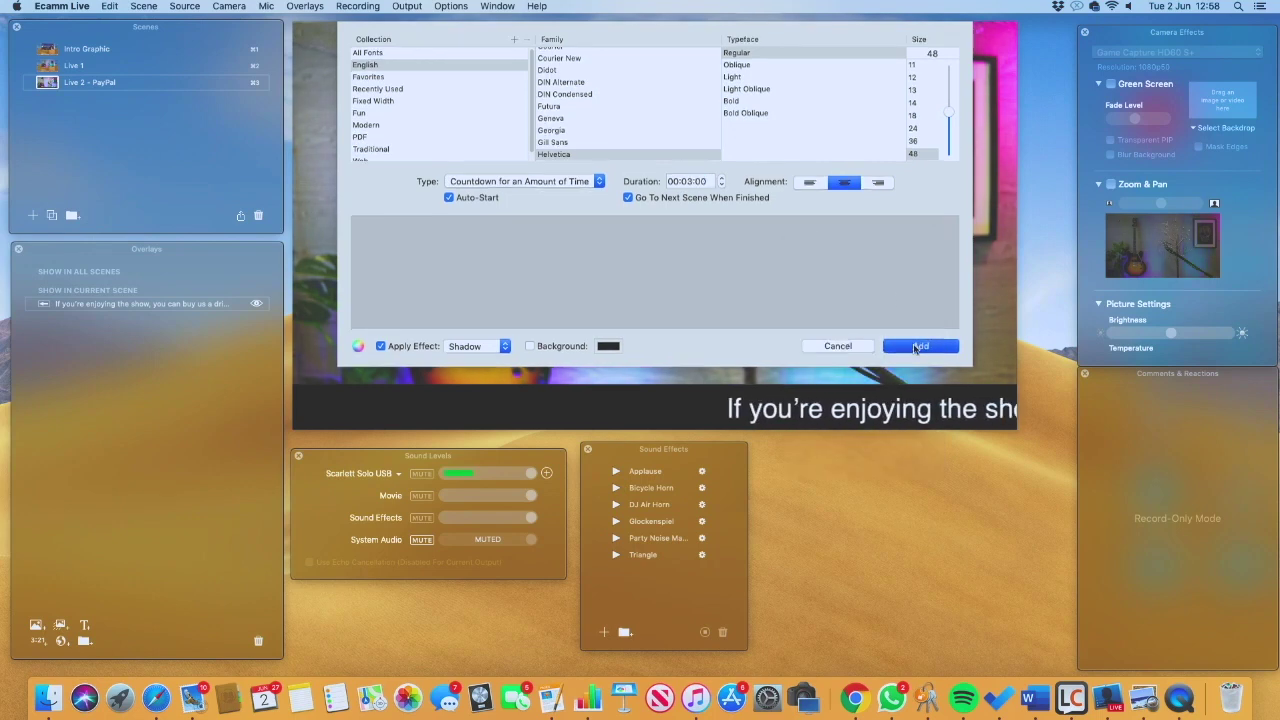
pyautogui.click(978, 346)
pyautogui.moveTo(650, 345)
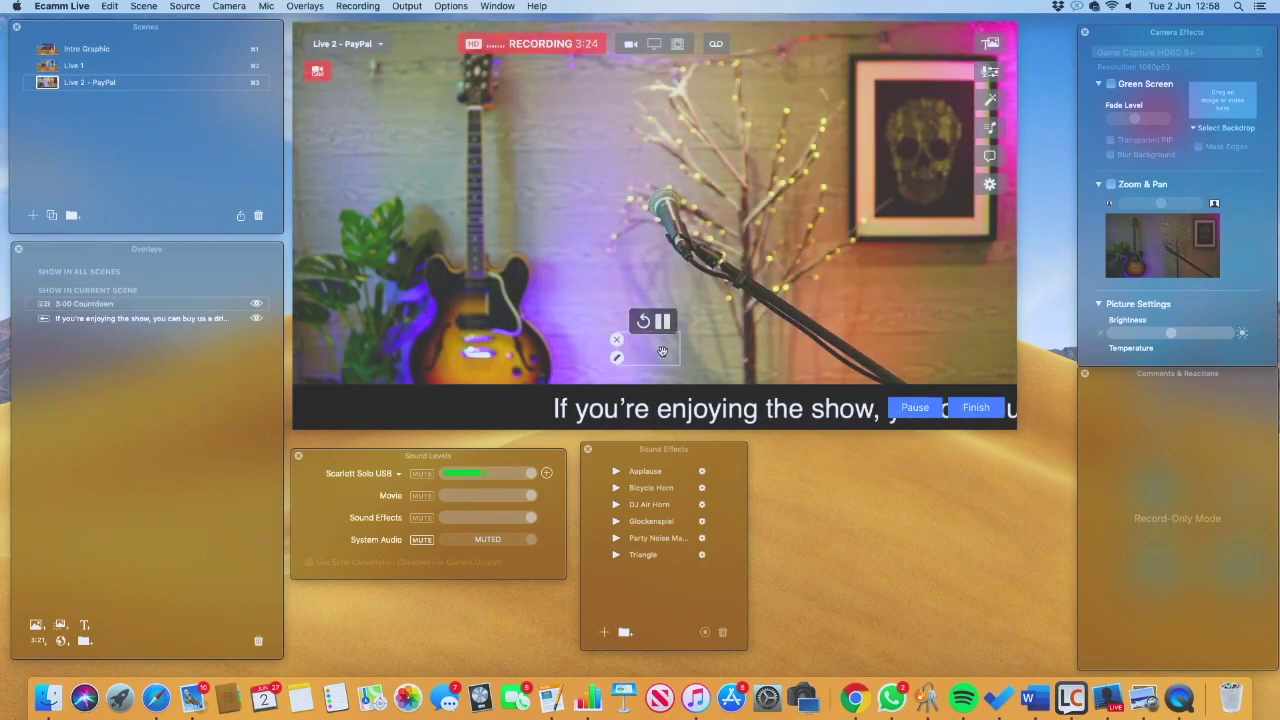
# Step: Move the hidden 3:00 countdown to the top-left corner, then add a fourth scene
pyautogui.moveTo(660, 349); pyautogui.dragTo(340, 40)
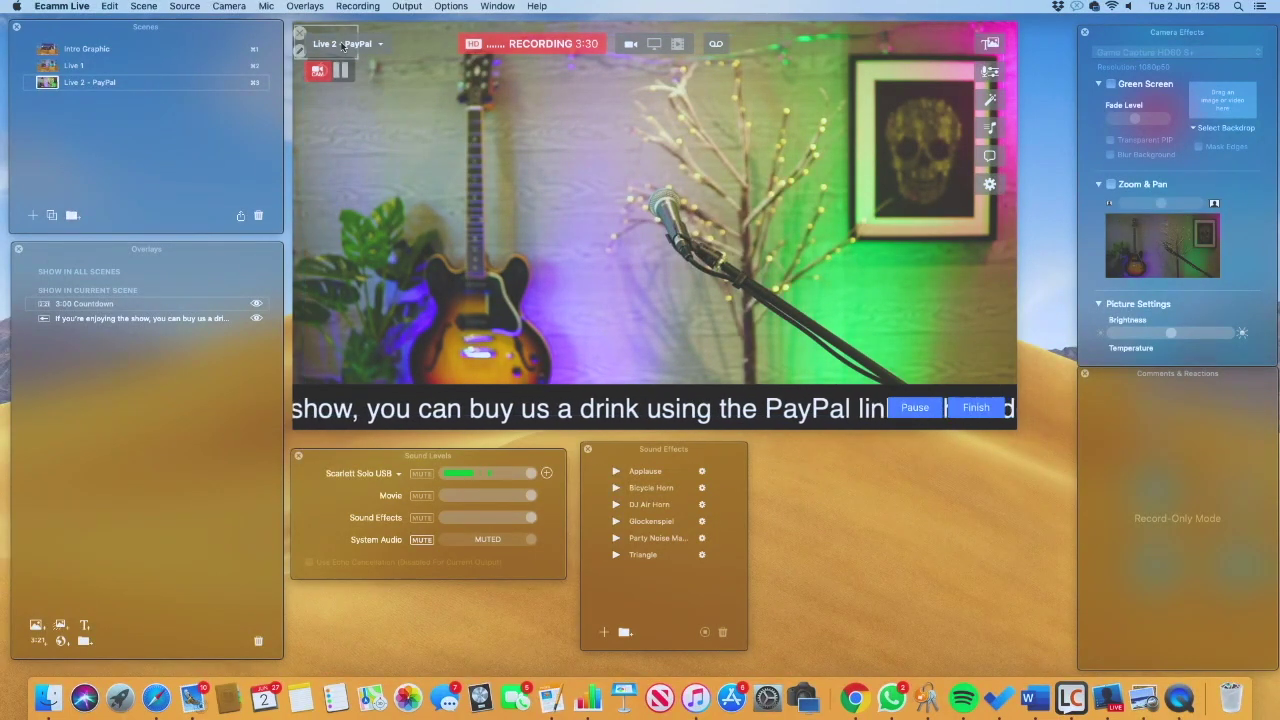
pyautogui.moveTo(348, 29)
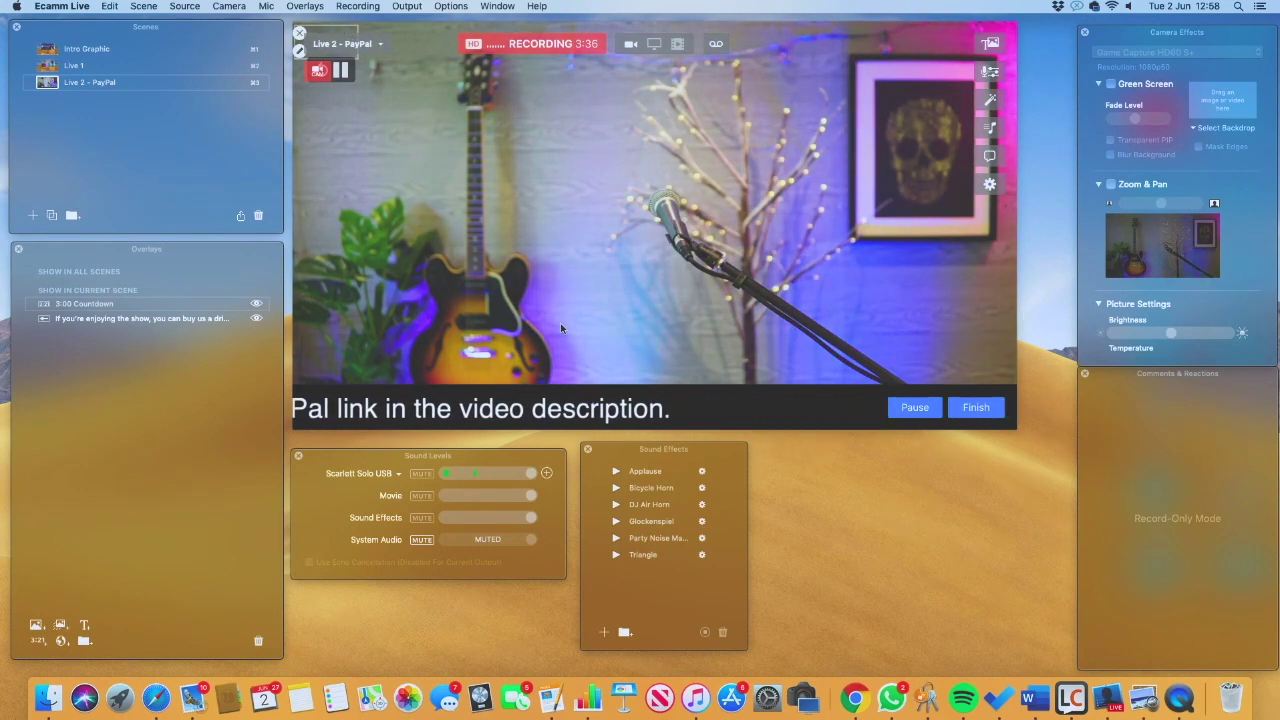
pyautogui.click(33, 215)
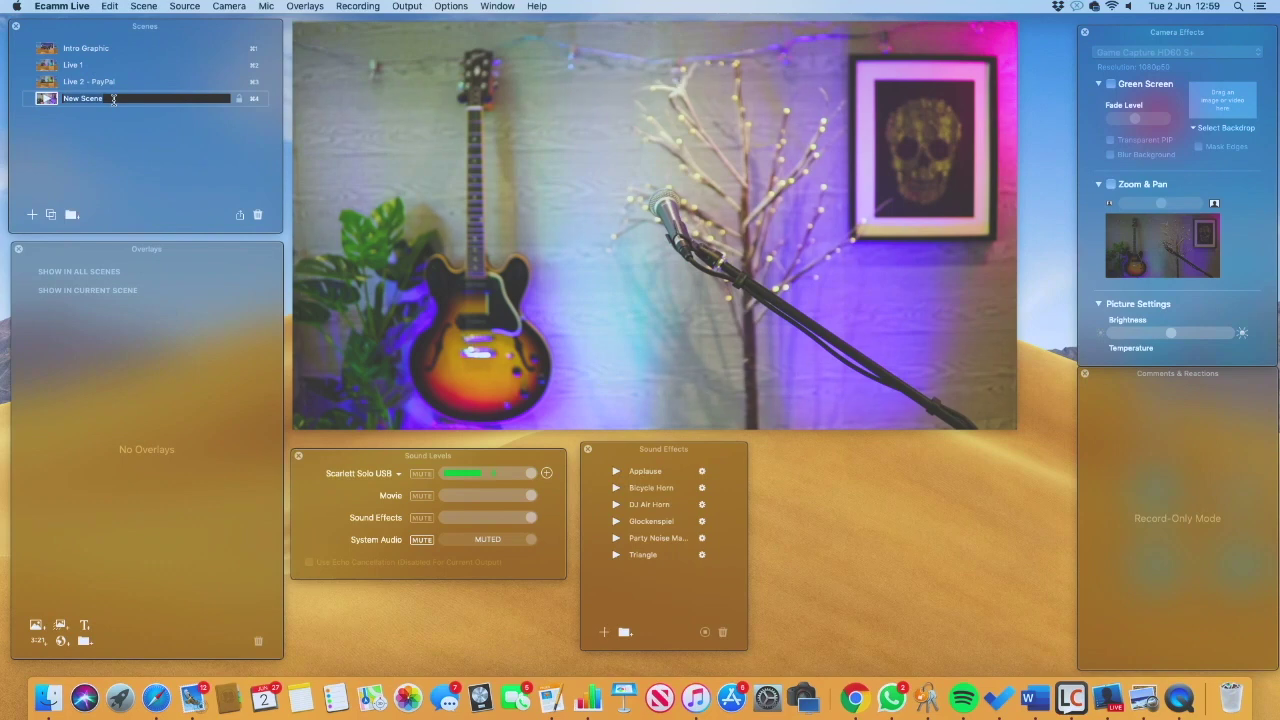
# Step: Rename the fourth scene to 'Live - Final Scene'
pyautogui.write('Live')
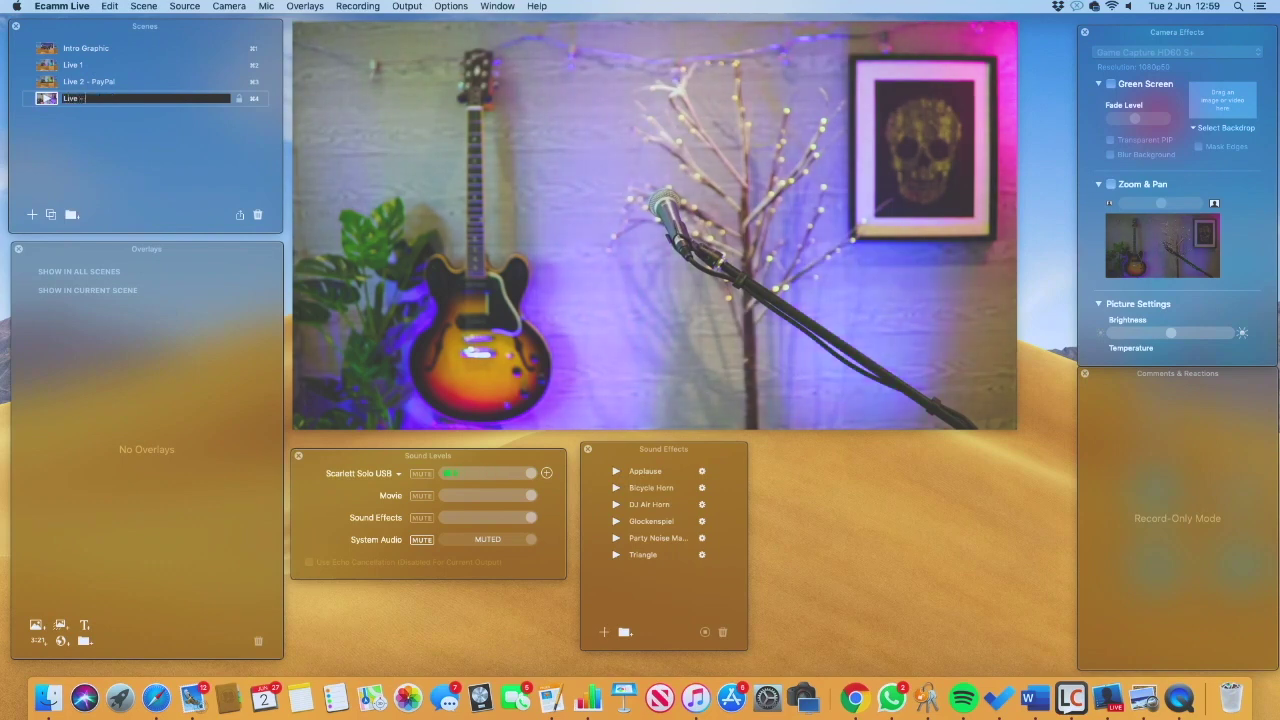
pyautogui.write(' - Final Scene')
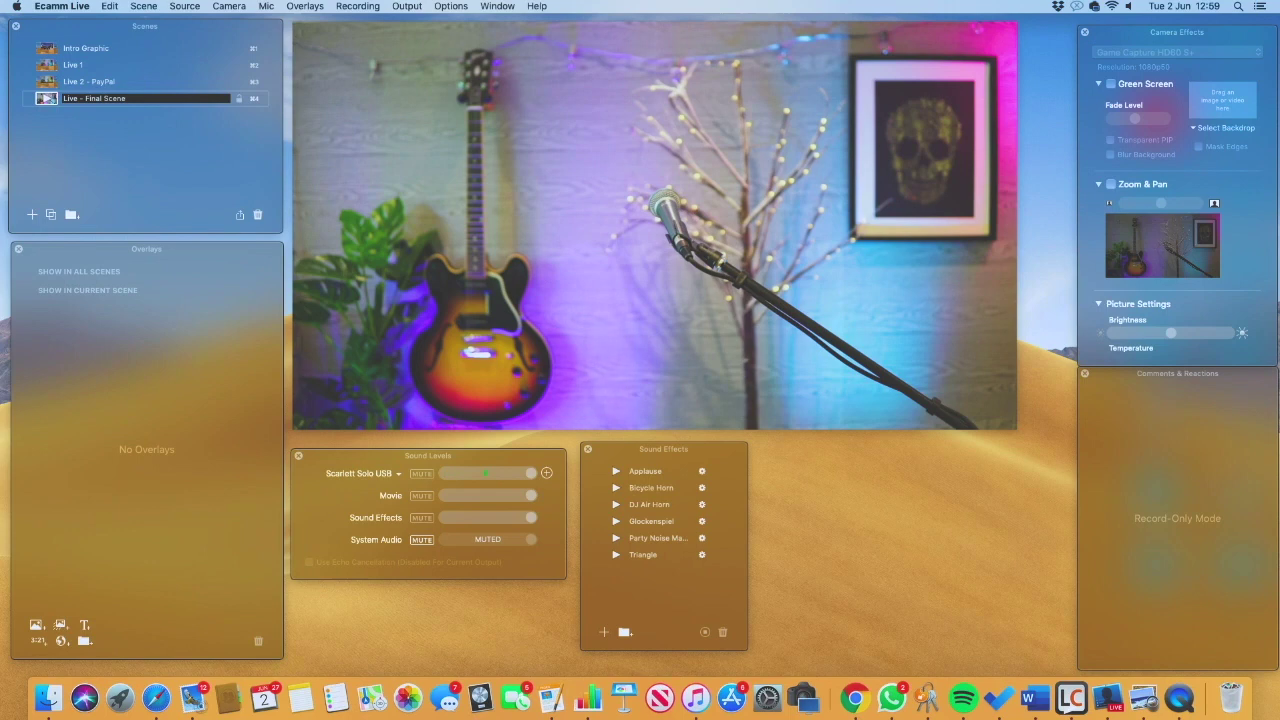
pyautogui.press('Return')
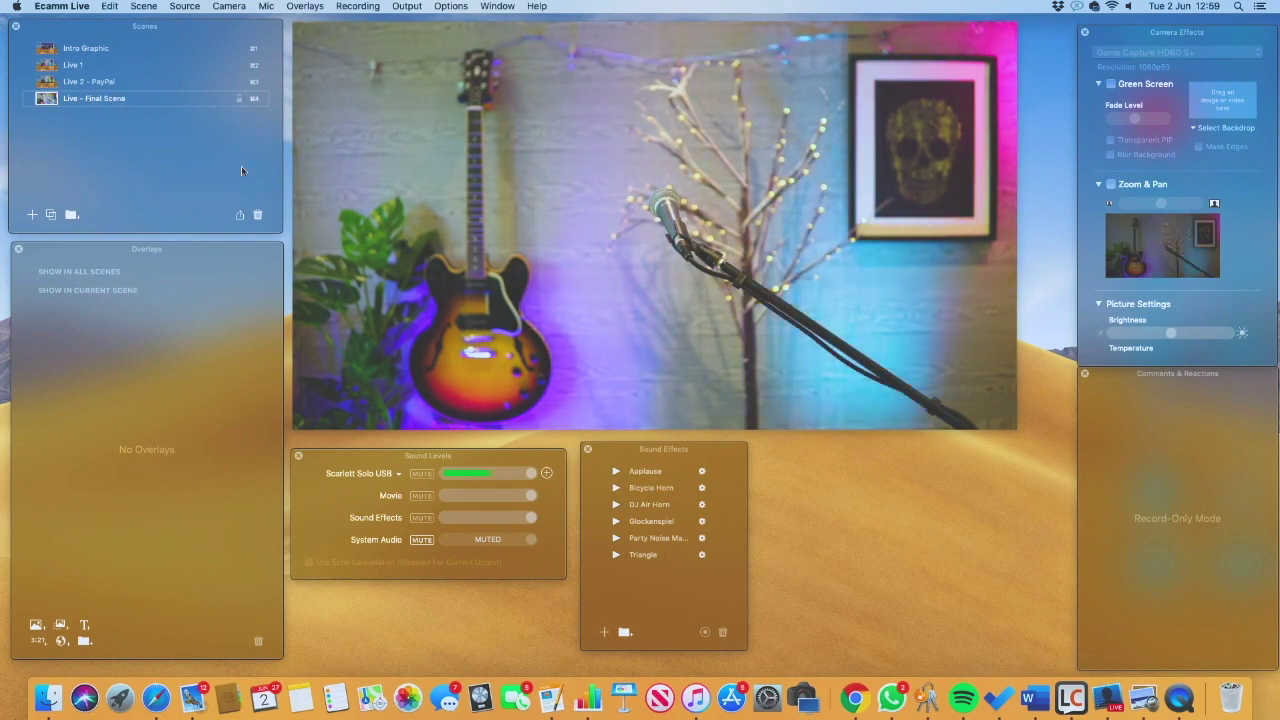
pyautogui.moveTo(346, 183)
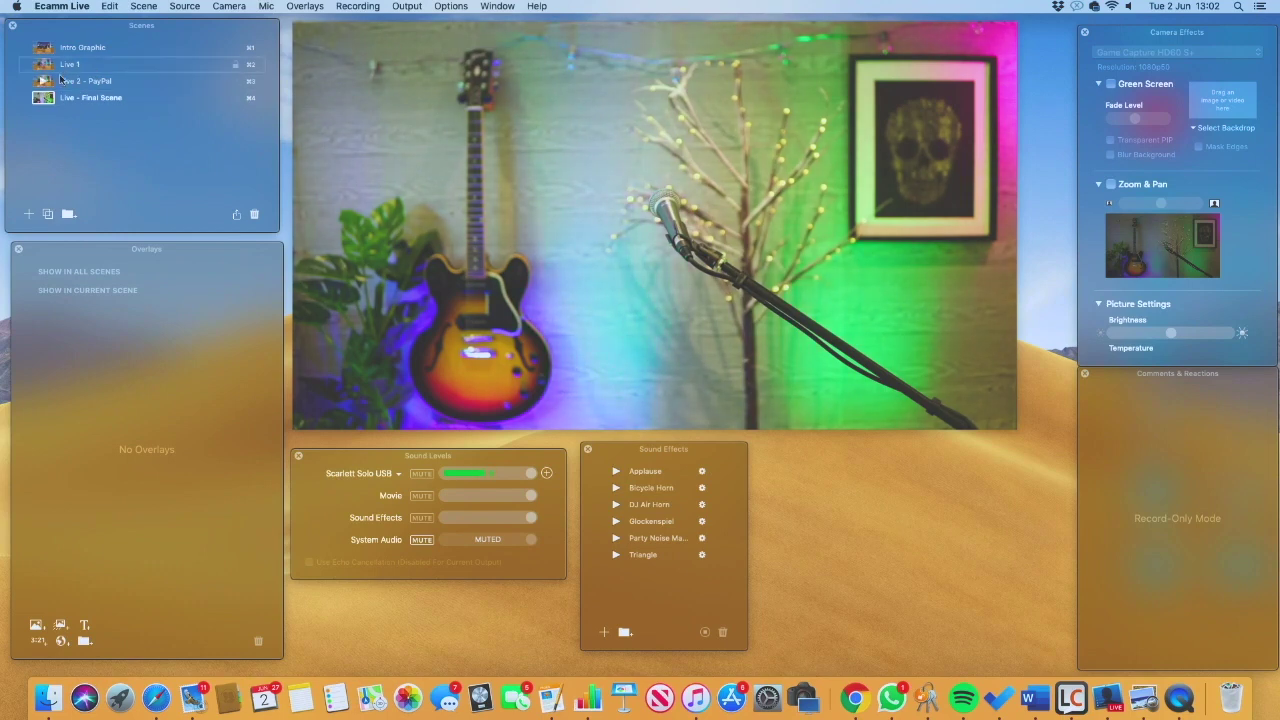
# Step: Add an Ads scene after Live 1 with the HBdrinks2door.jpg advert enlarged to fill the frame
pyautogui.click(30, 216)
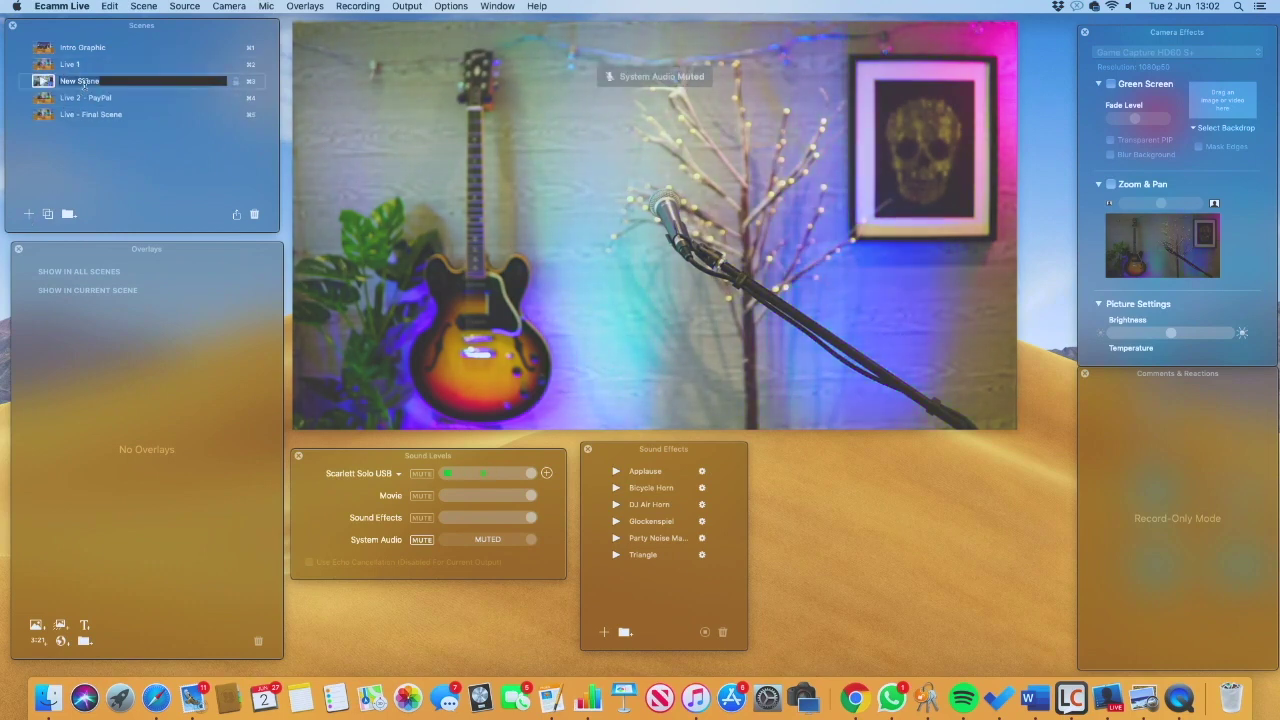
pyautogui.write('A')
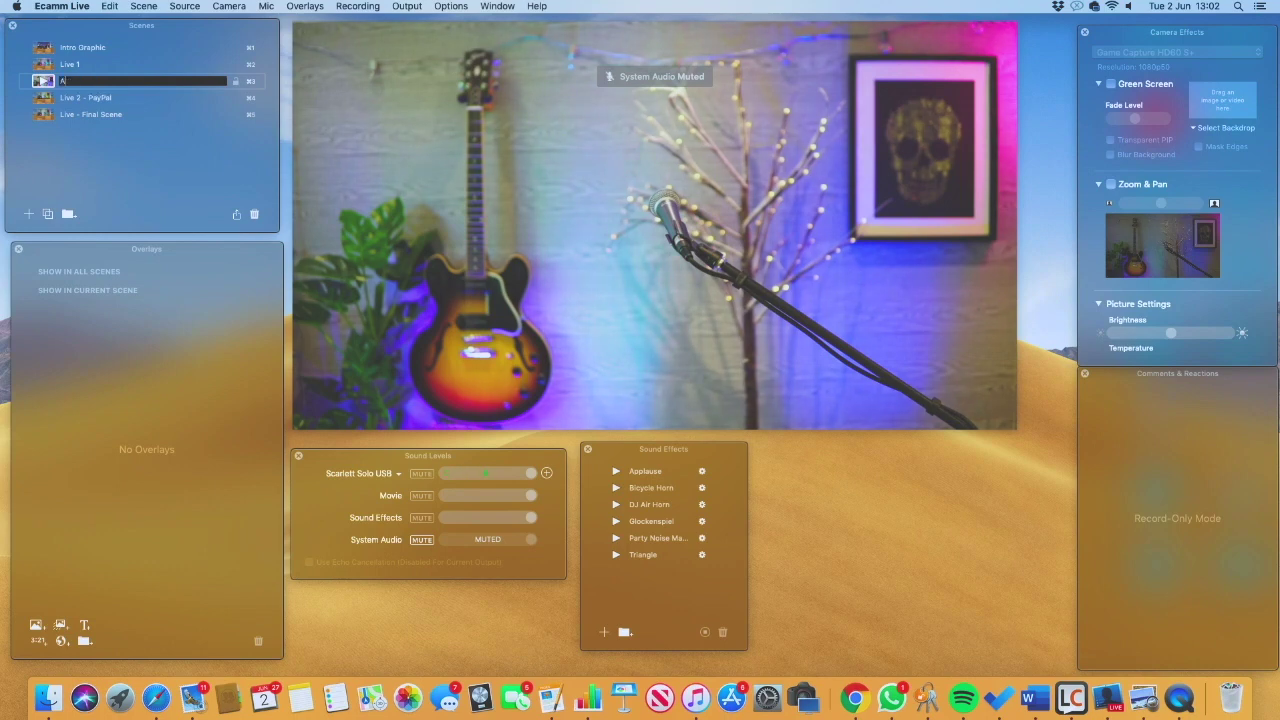
pyautogui.write('ds')
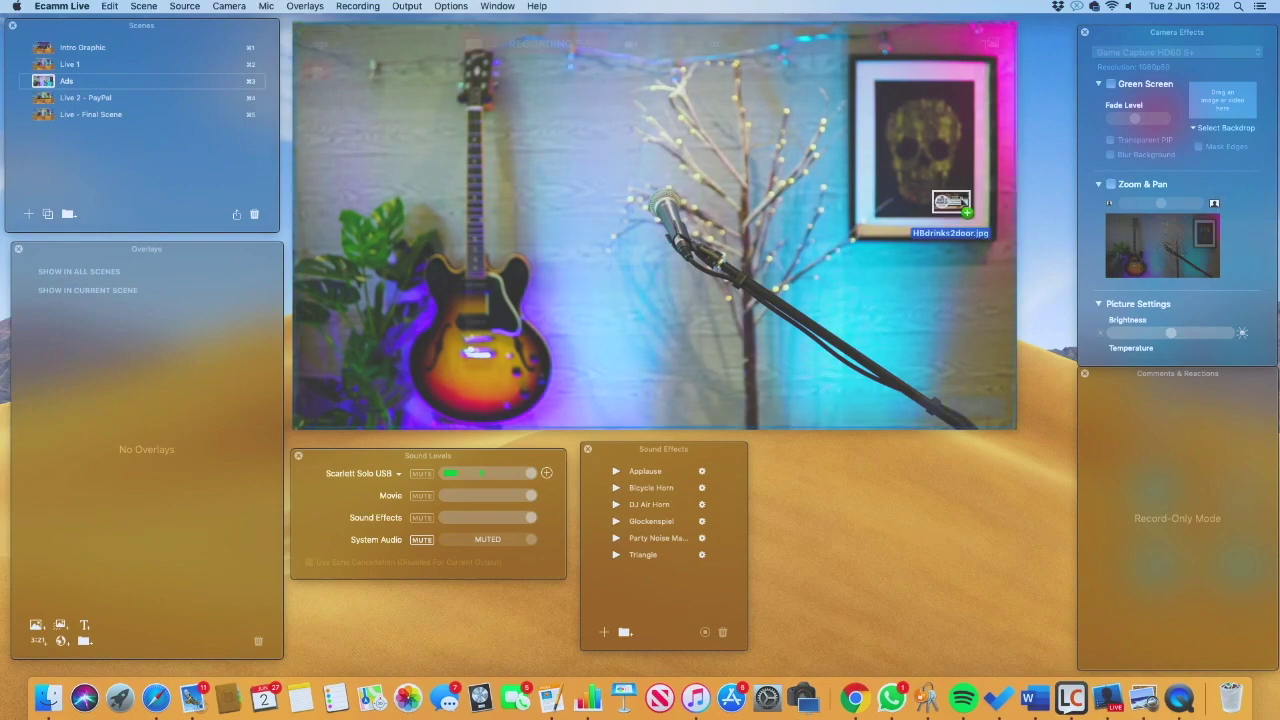
pyautogui.moveTo(0, 88); pyautogui.dragTo(375, 88)
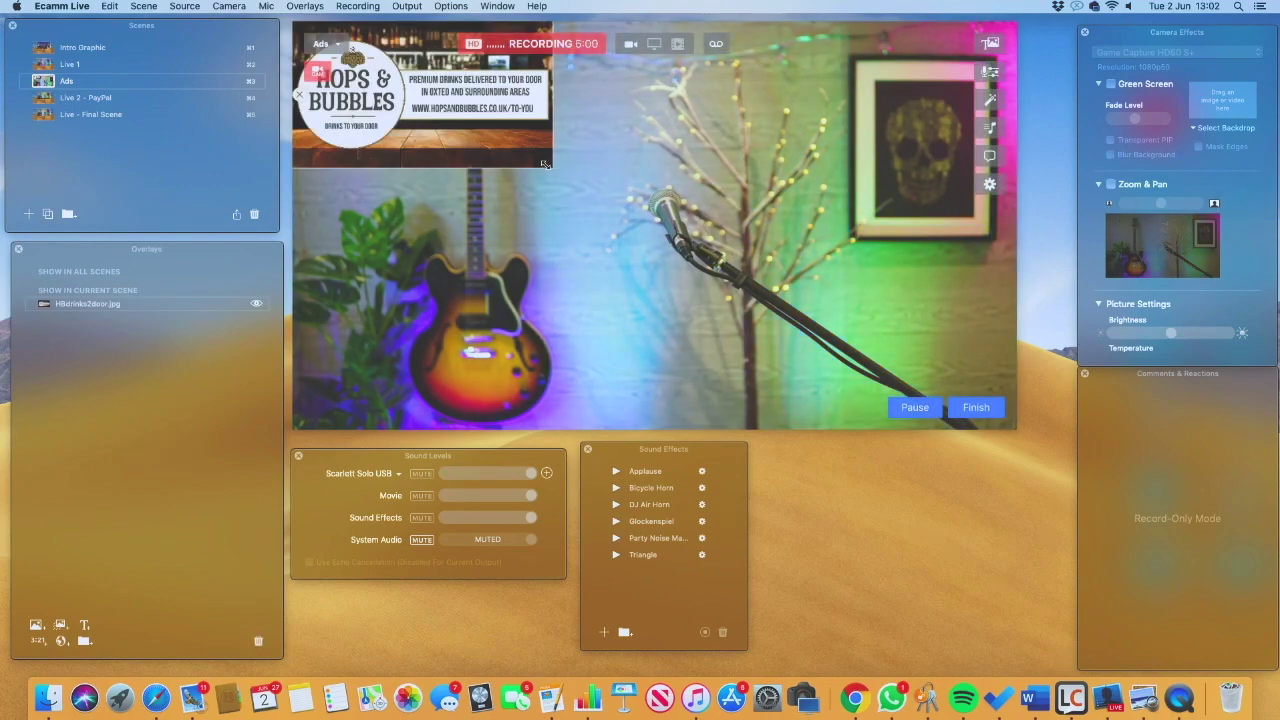
pyautogui.moveTo(545, 164); pyautogui.dragTo(1031, 583)
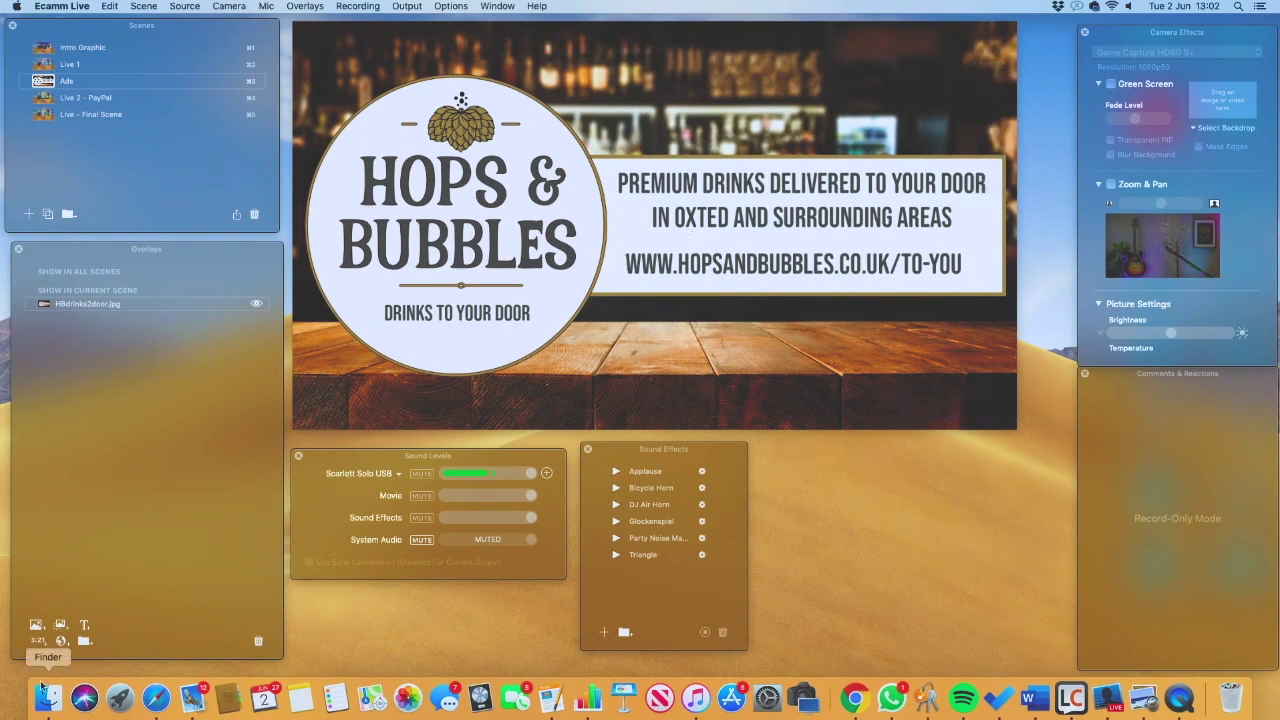
pyautogui.click(38, 641)
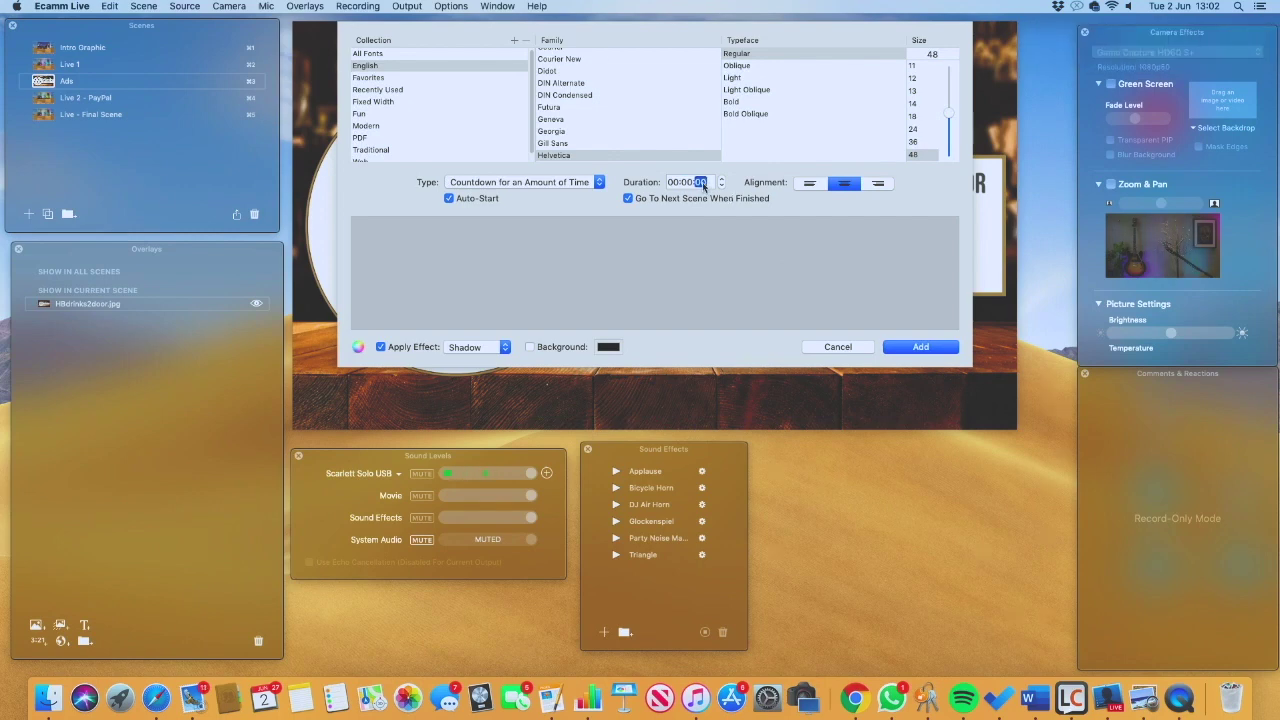
# Step: Add a 0:30 Go To Next Scene countdown and move it to the advert's bottom-left corner
pyautogui.press('Return')
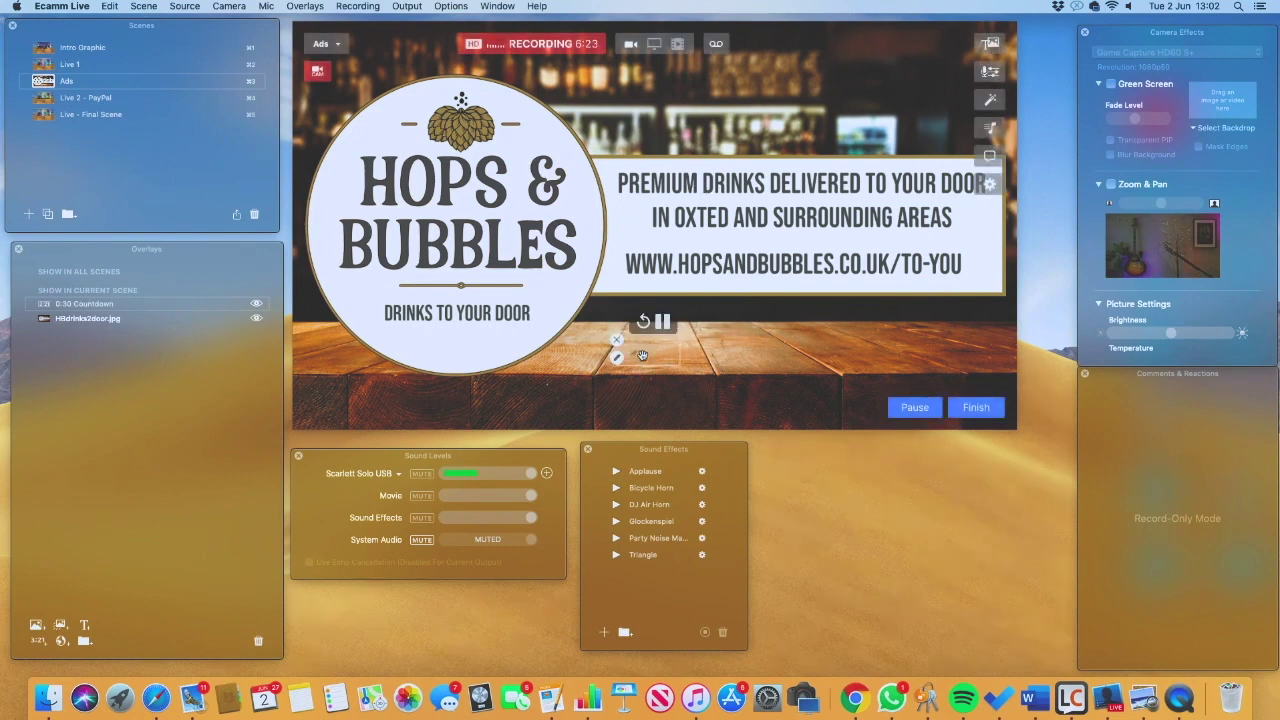
pyautogui.moveTo(642, 355); pyautogui.dragTo(338, 418)
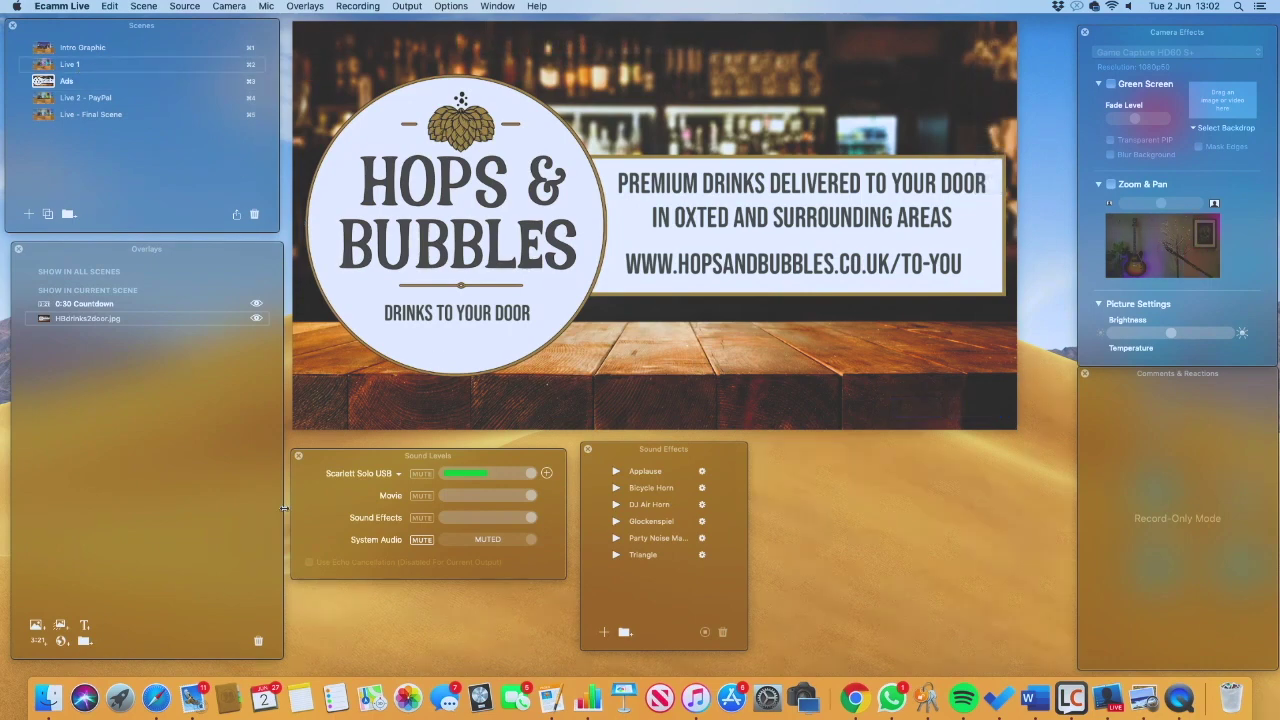
pyautogui.click(47, 68)
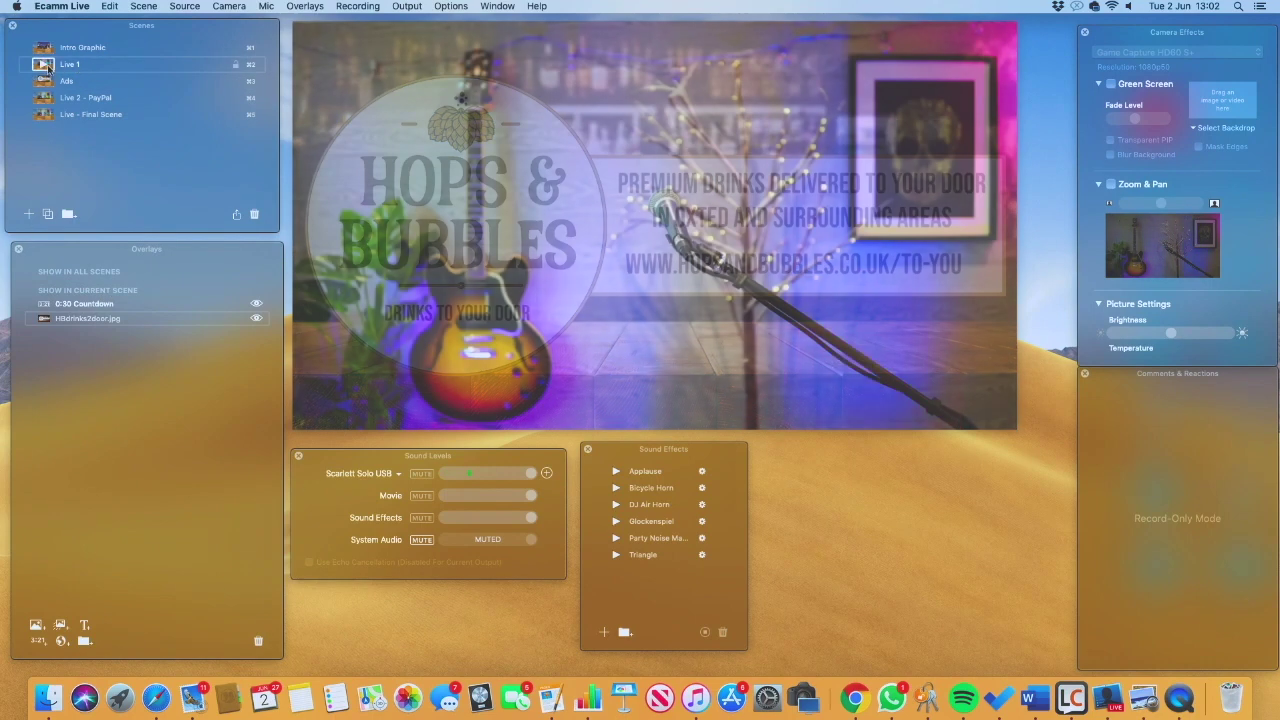
pyautogui.click(45, 81)
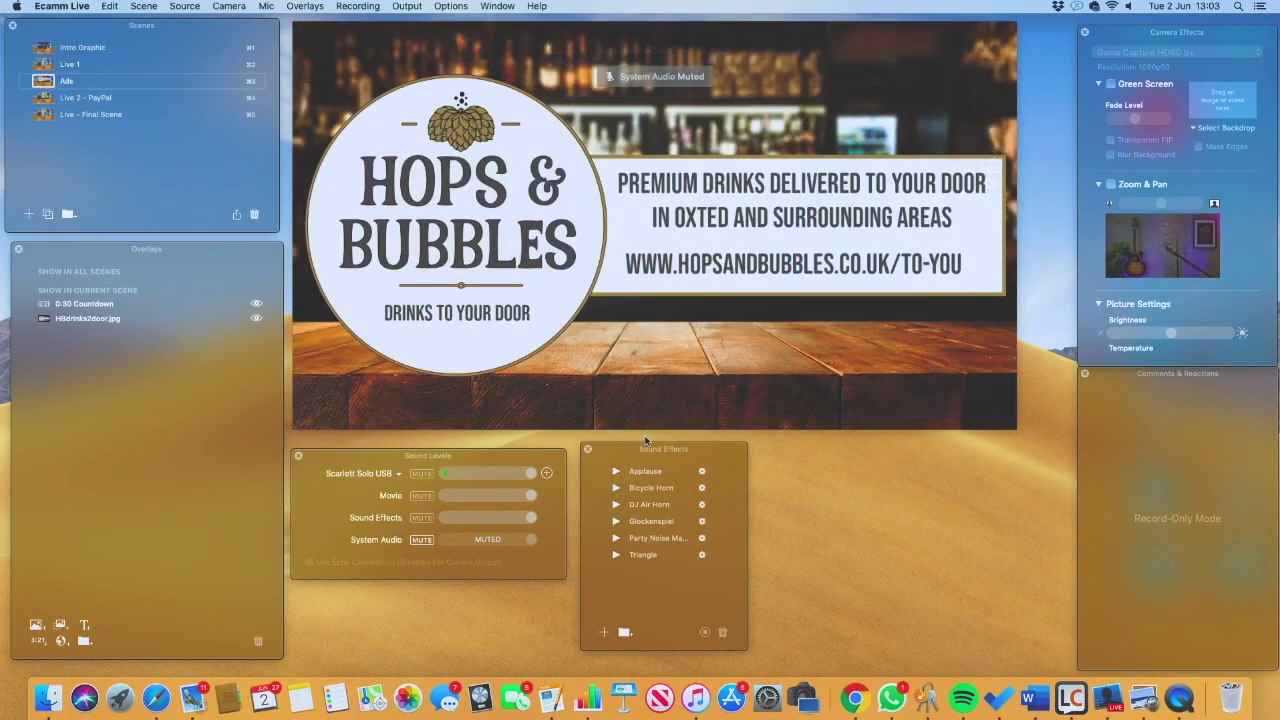
pyautogui.moveTo(325, 401)
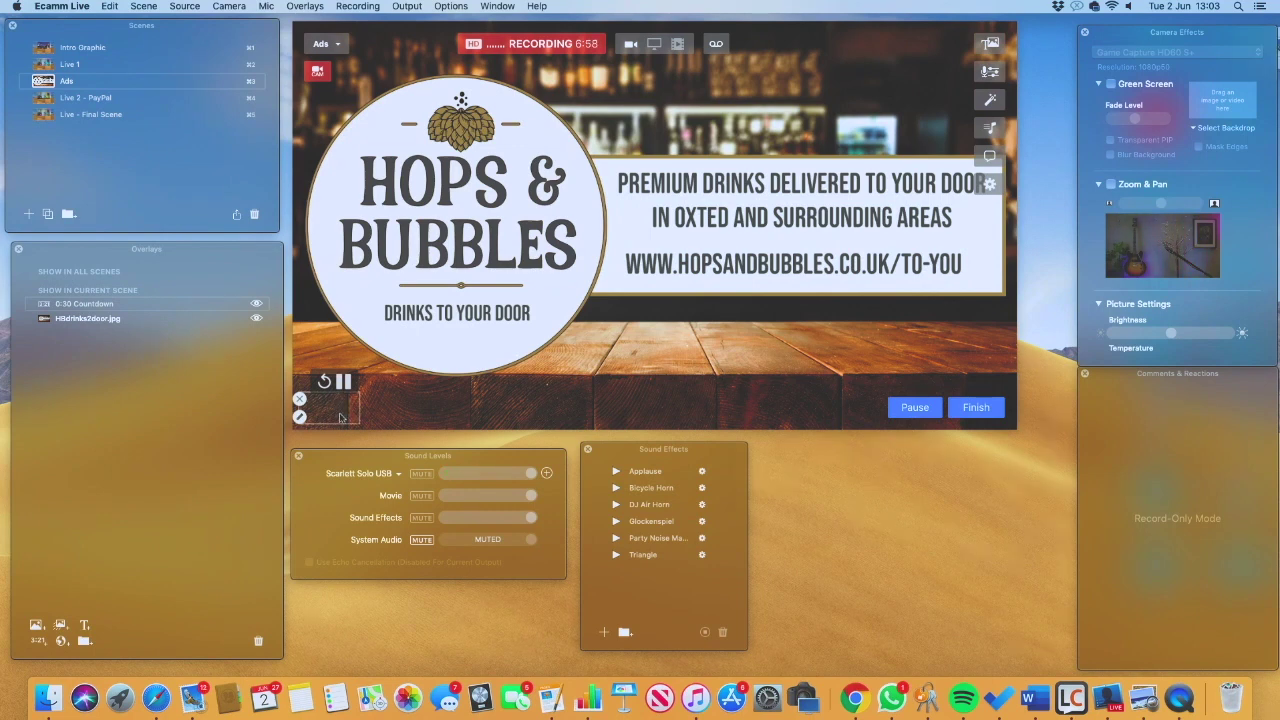
pyautogui.press('super+4')
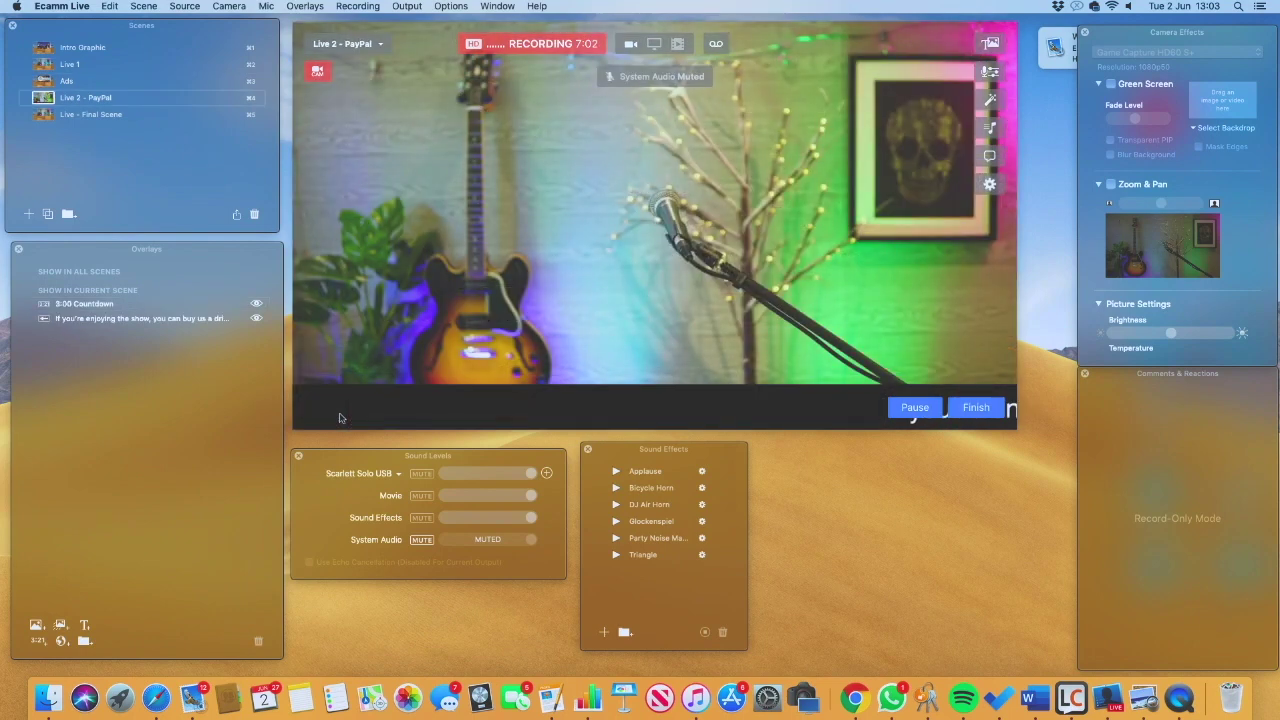